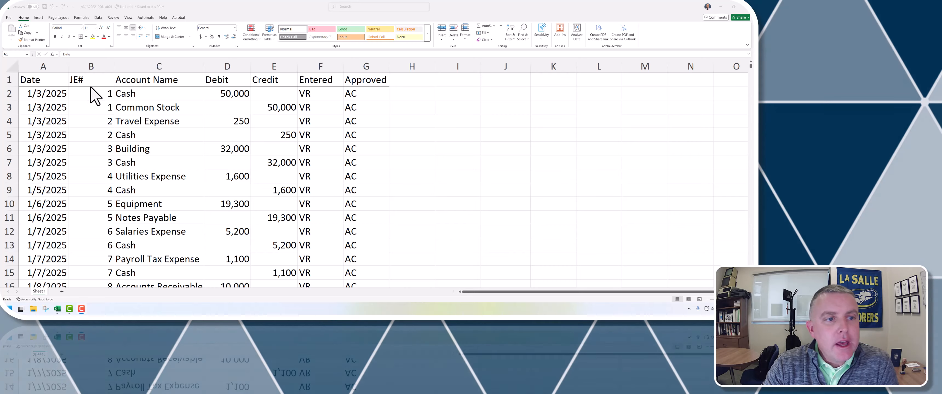
Examine the journal entry columns: Date, JE#, Account Name, Debit, Credit, Entered and Approved
click(53, 81)
click(93, 84)
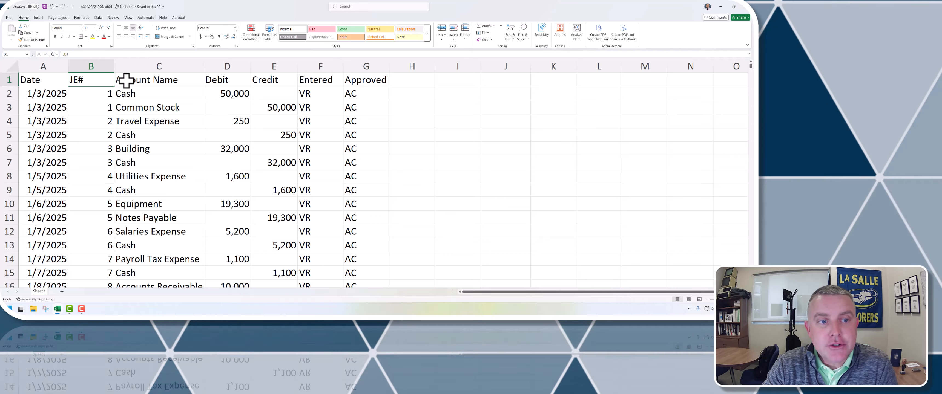
click(156, 80)
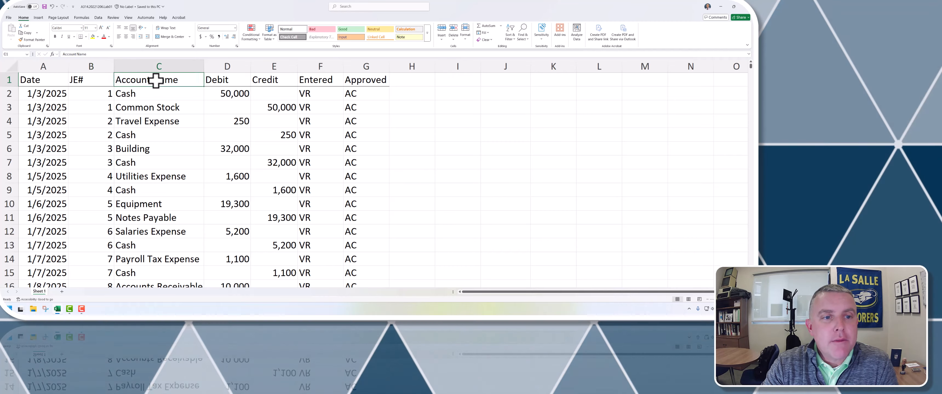
click(224, 81)
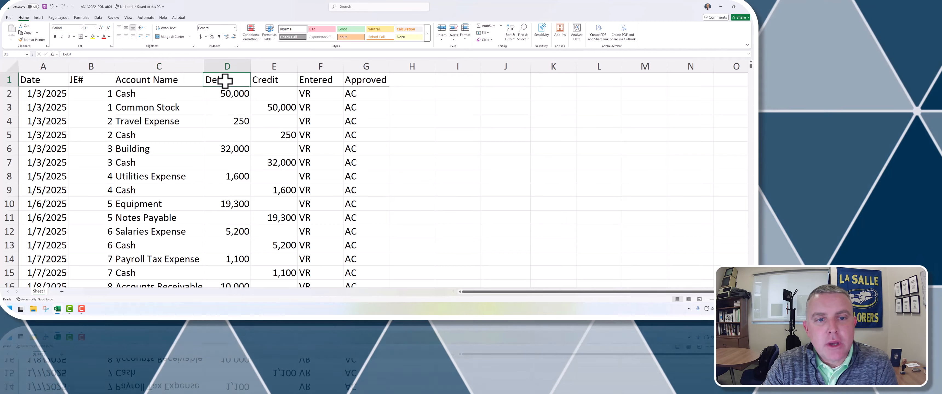
click(281, 81)
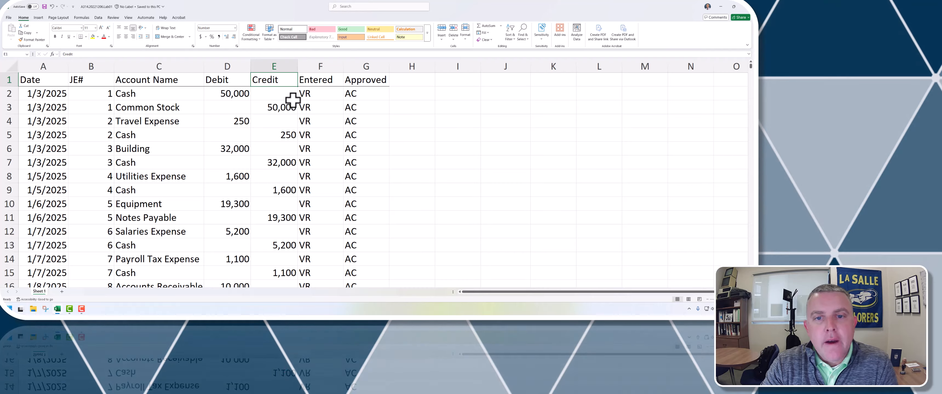
click(331, 79)
drag(332, 66, 360, 66)
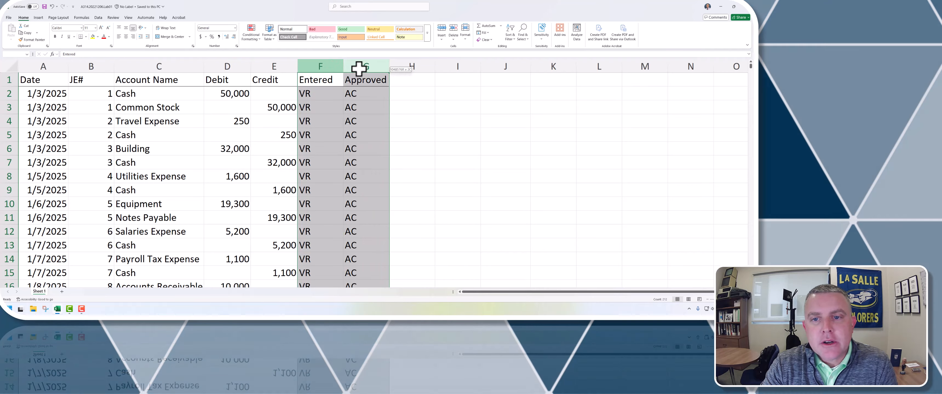
click(320, 82)
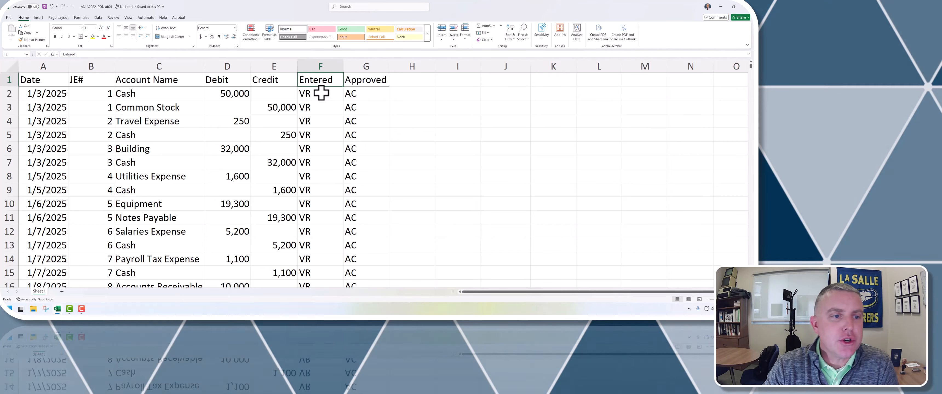
click(78, 96)
click(40, 94)
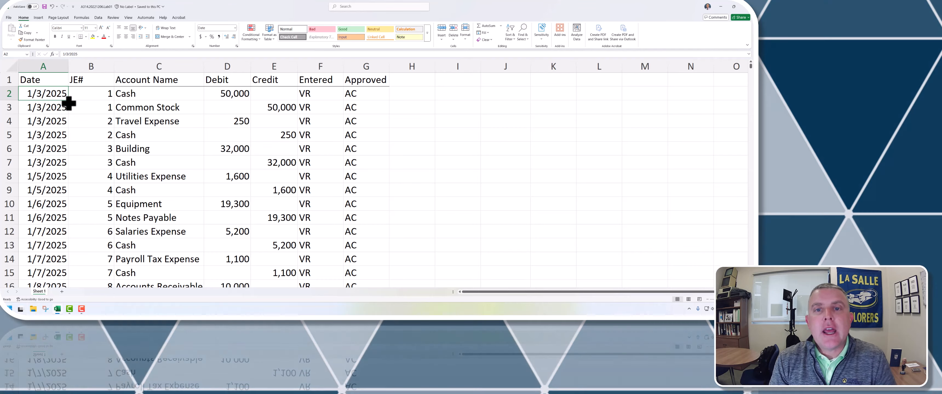
Create a PivotTable on a new worksheet from the whole journal data range A1:G106, including the header row
click(34, 79)
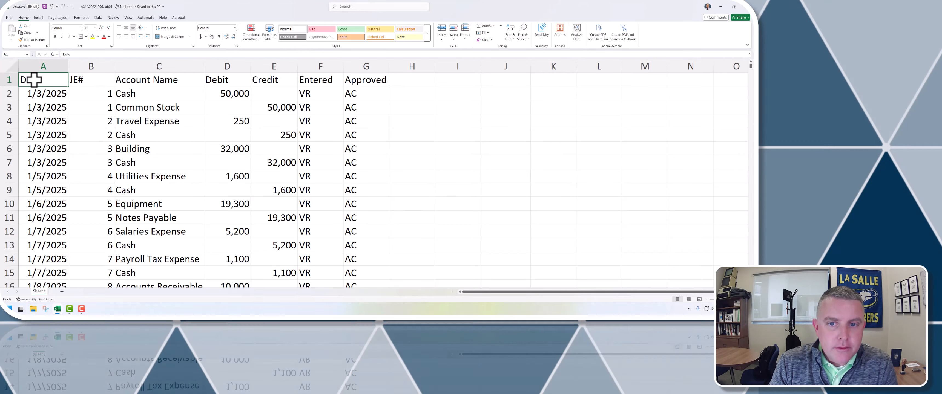
key(shift+Right)
key(shift+Right)
key(shift+Right)
key(shift+Right)
key(shift+Right)
key(shift+Right)
key(shift+Right)
key(shift+Right)
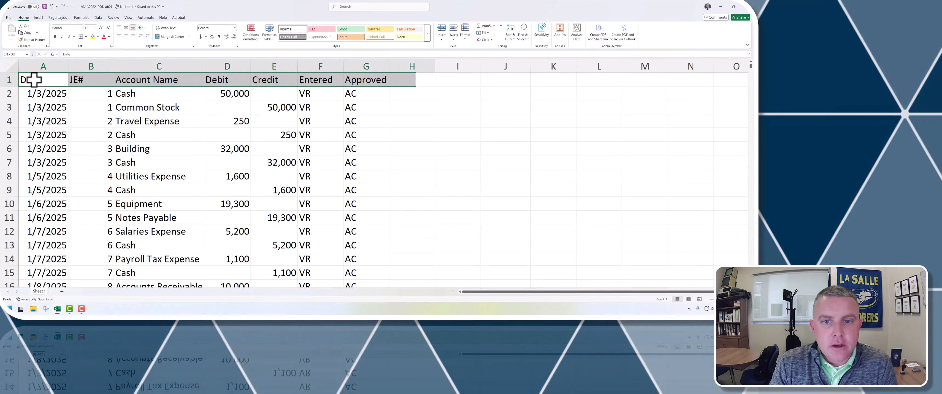
key(shift+Left)
key(shift+Left)
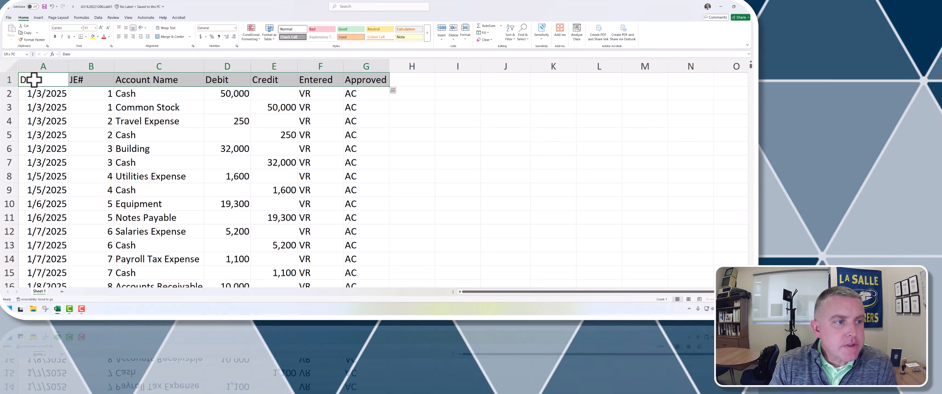
key(ctrl+shift+Down)
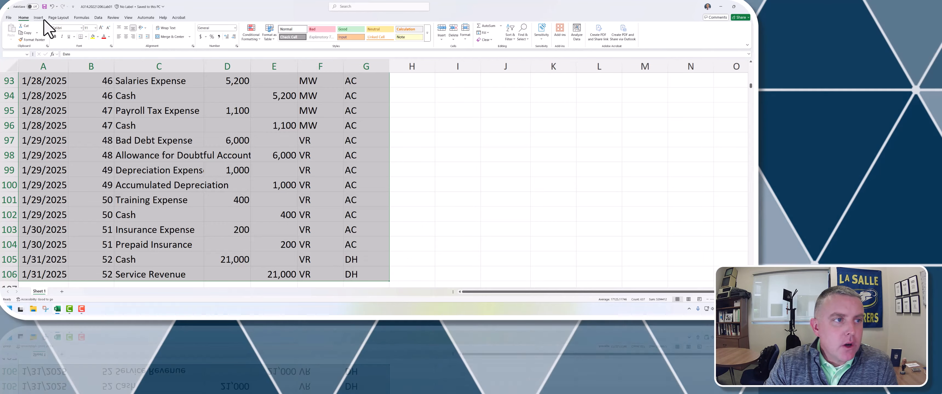
click(39, 17)
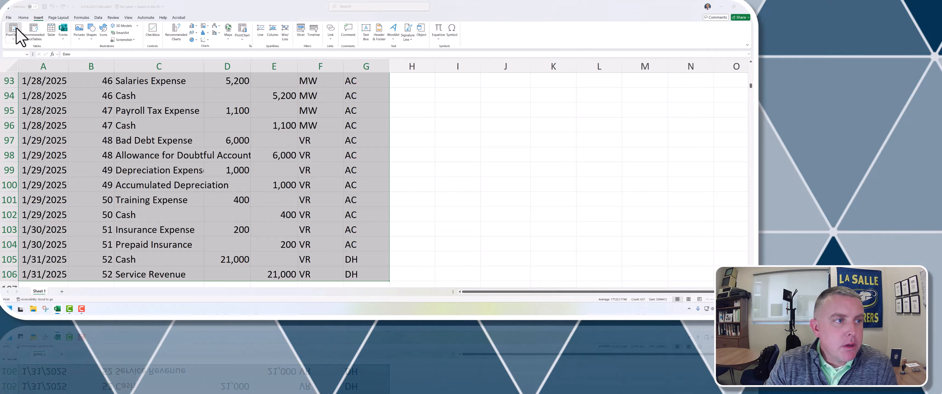
click(13, 30)
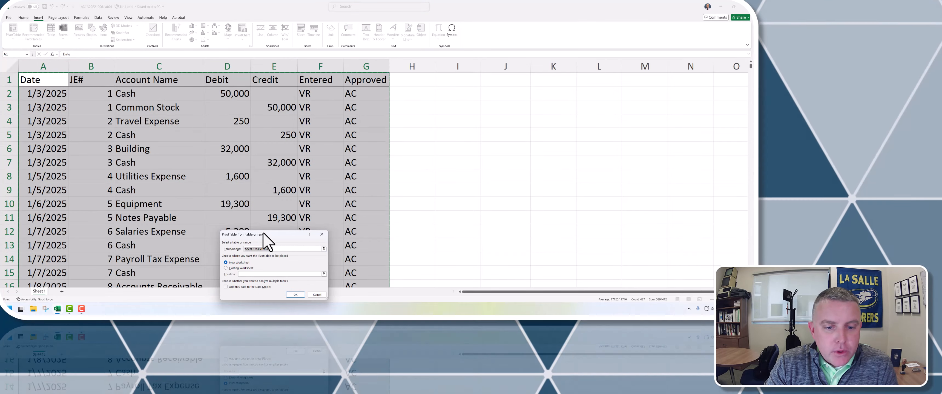
drag(263, 235, 322, 58)
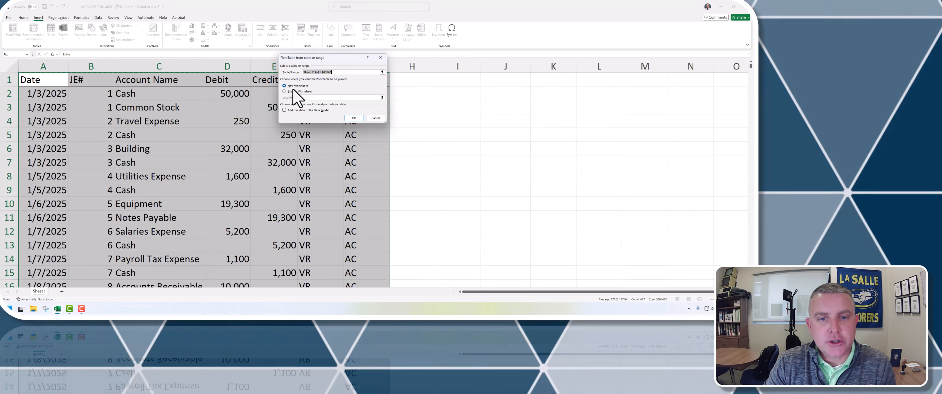
click(353, 118)
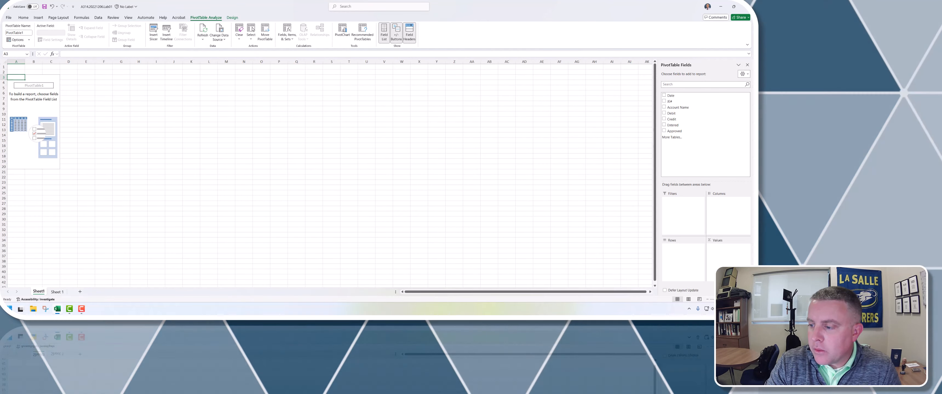
Add Account Name to the PivotTable as the row field and look through the listed accounts
scroll(325, 172, up, 4)
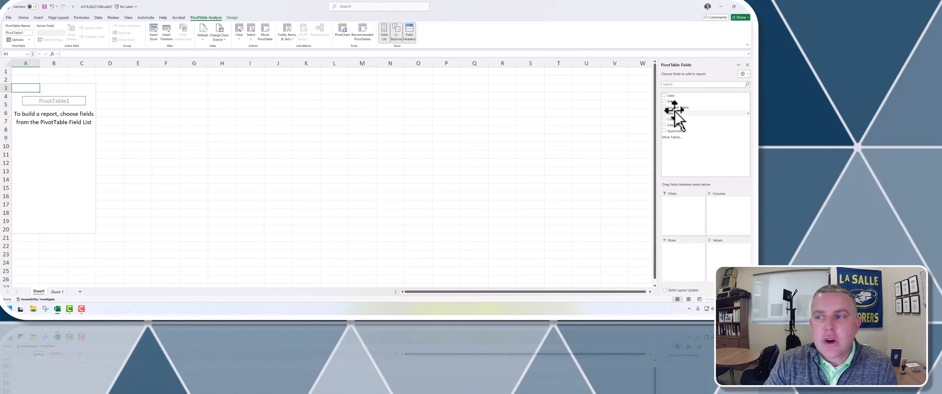
drag(675, 110, 677, 261)
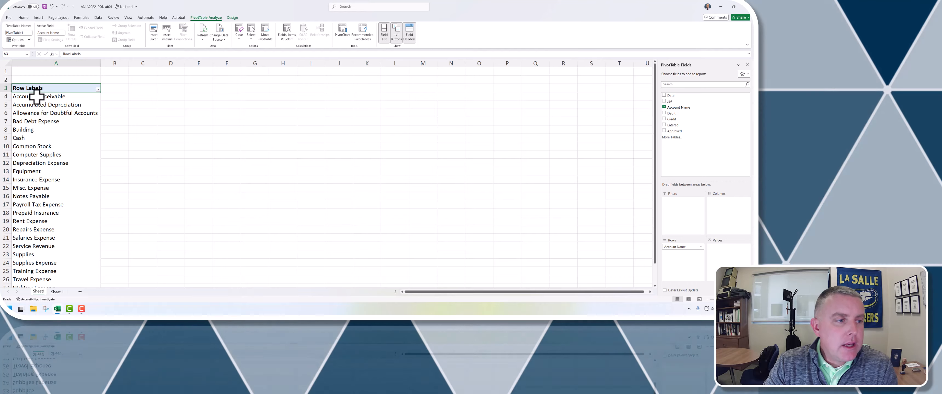
scroll(35, 139, down, 4)
scroll(34, 138, up, 4)
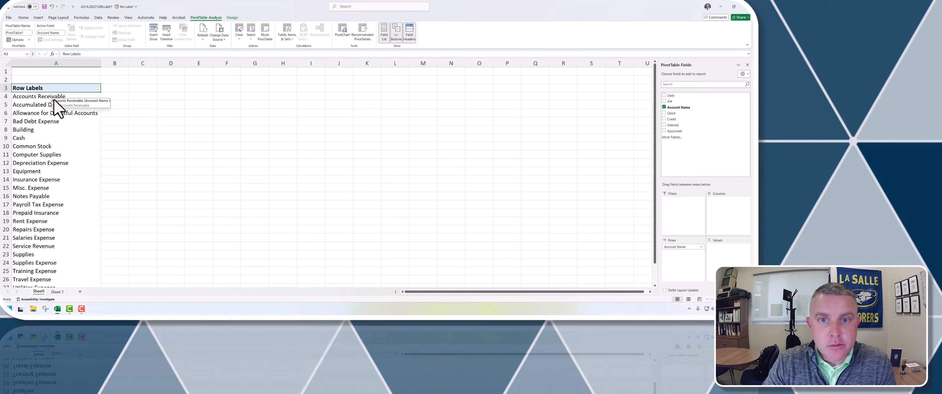
click(51, 96)
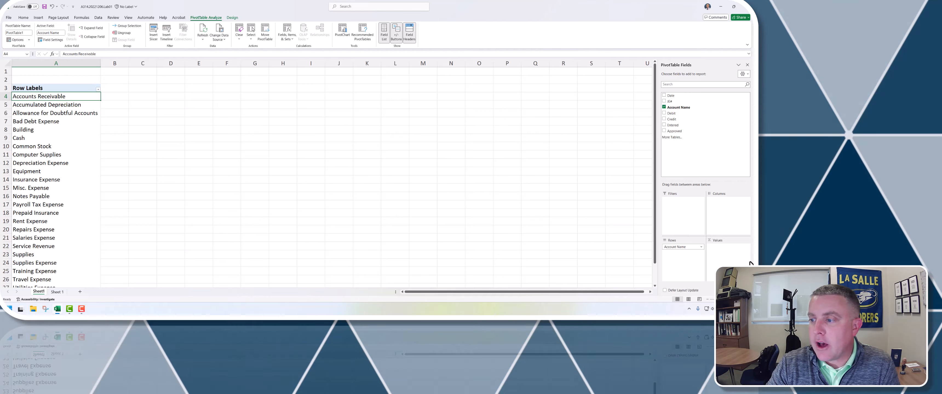
Add Debit and Credit to the PivotTable as summed values and check the Accounts Receivable row
drag(672, 114, 717, 262)
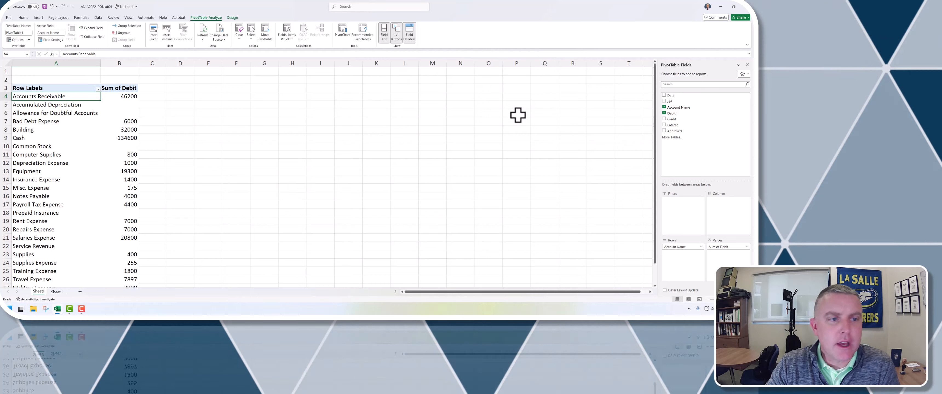
drag(671, 119, 716, 263)
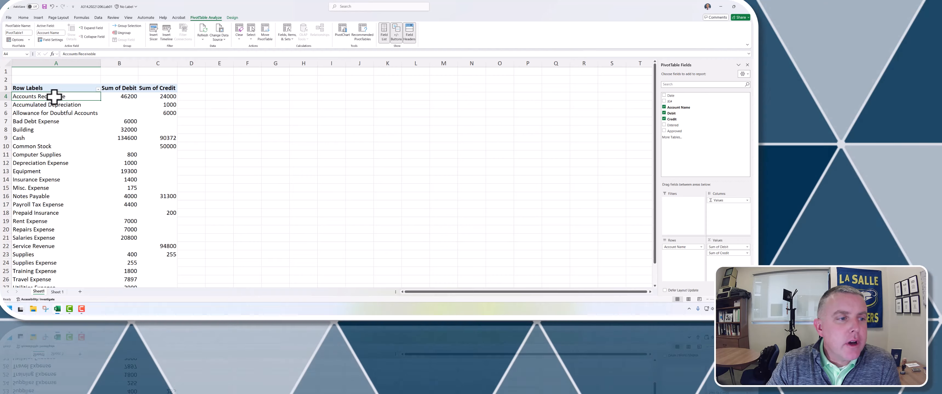
drag(40, 94, 123, 100)
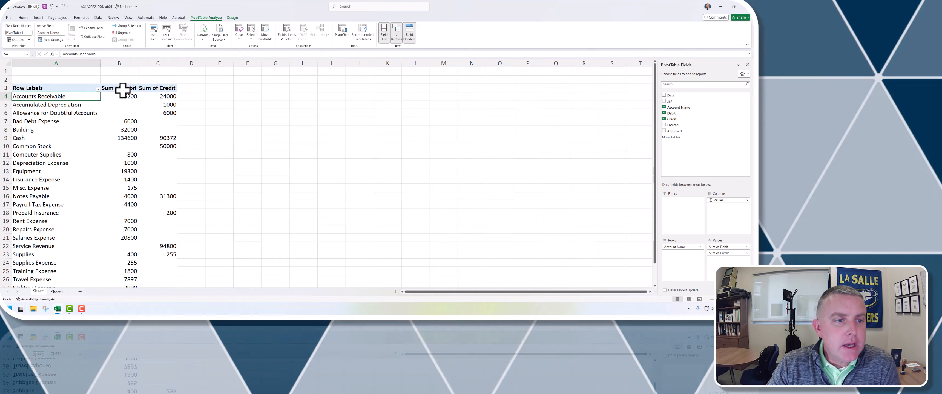
click(128, 97)
click(167, 97)
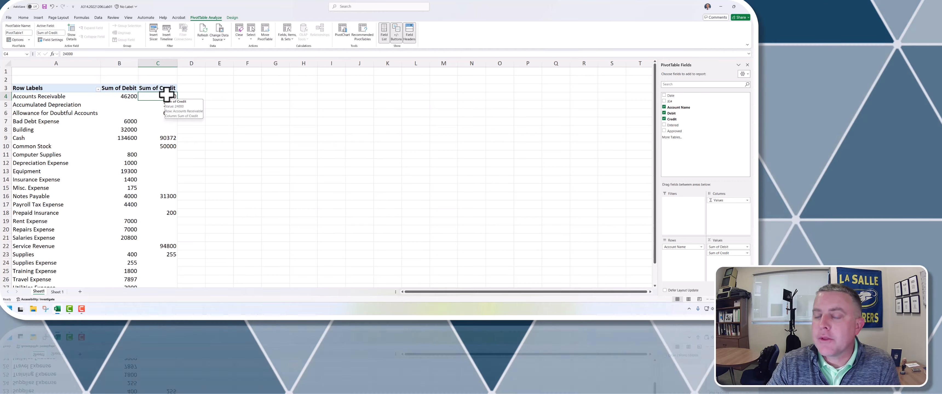
Compare the PivotTable's grand totals for debits and credits, and examine the debit and credit sums of Accounts Receivable
scroll(142, 172, down, 7)
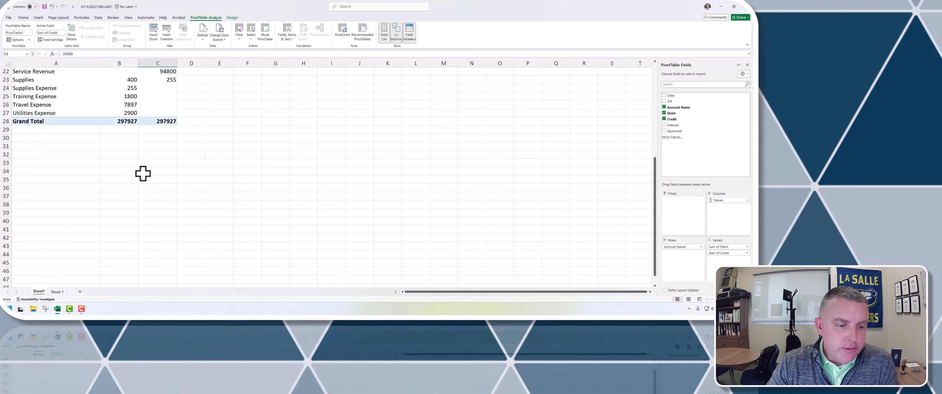
scroll(142, 172, up, 3)
click(125, 196)
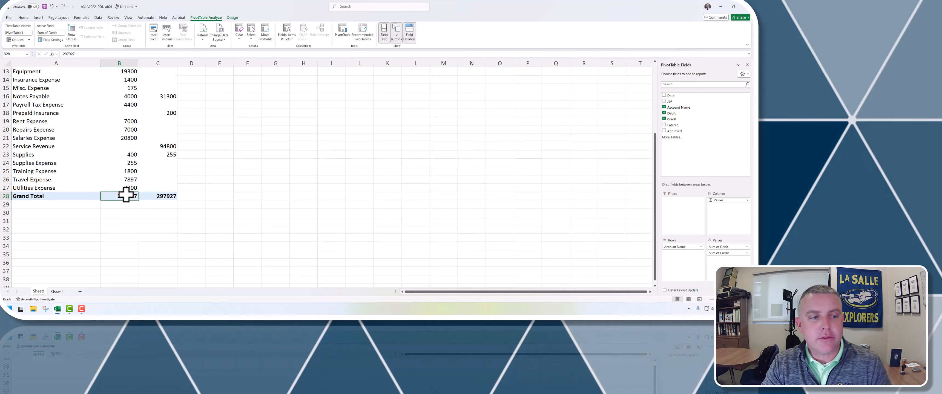
click(156, 198)
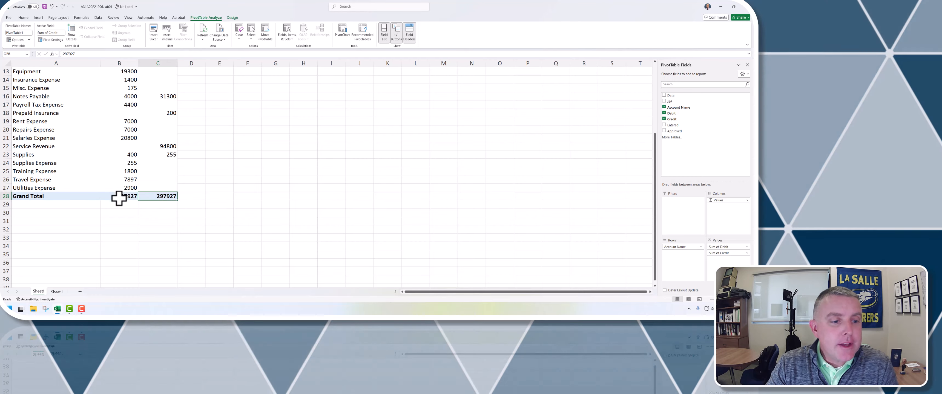
click(120, 197)
click(155, 199)
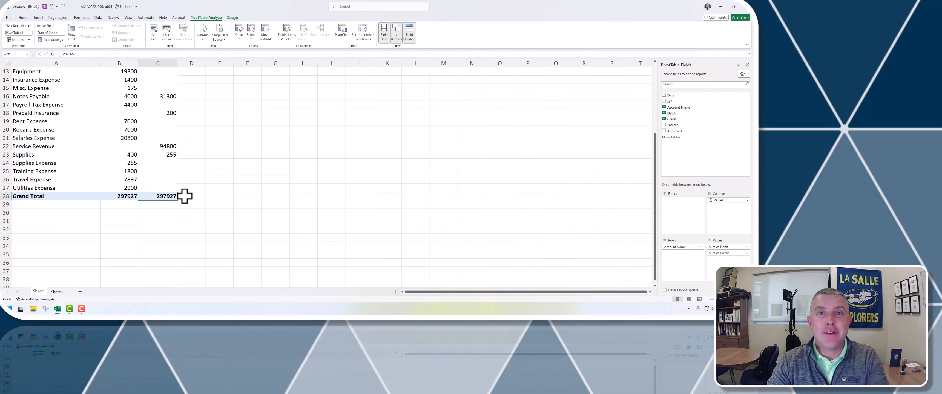
scroll(174, 155, up, 4)
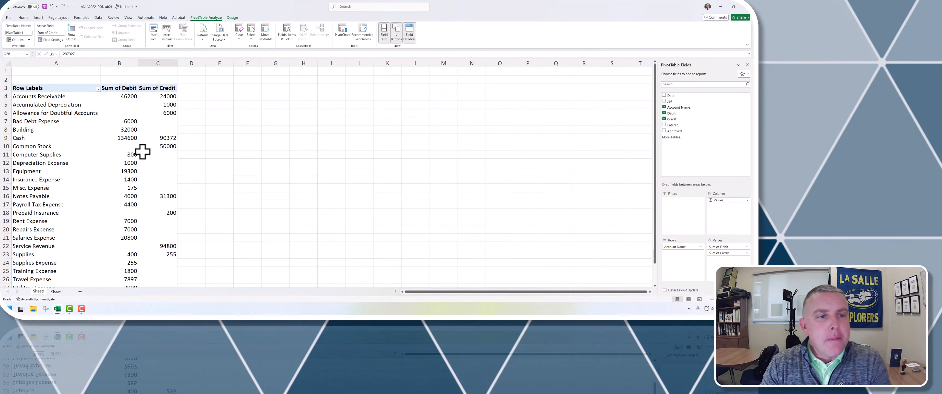
click(120, 96)
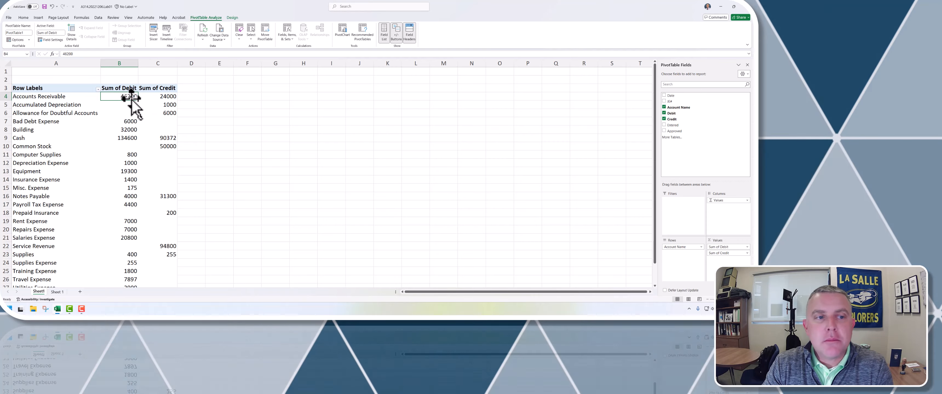
click(170, 96)
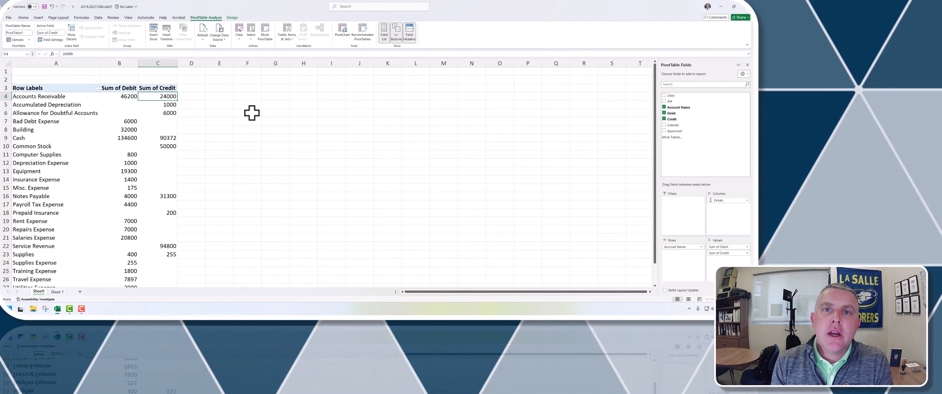
Write a sample journal entry beside the PivotTable: "Debit: Cash" in F4 and "Credit: Accounts Receivable" in G5
click(245, 95)
text(Debit)
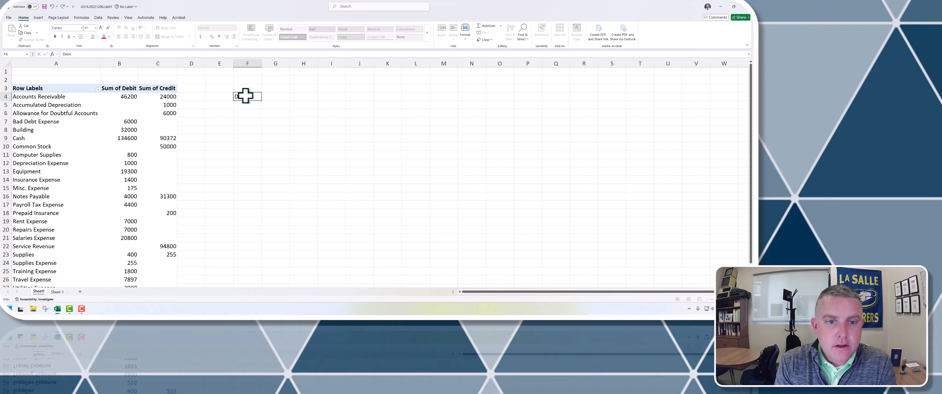
text(:)
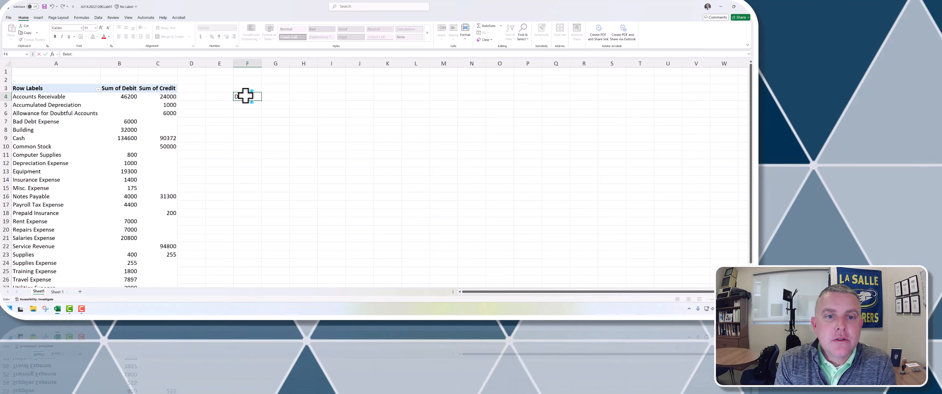
text( Cash)
key(Return)
key(Tab)
text(Cre)
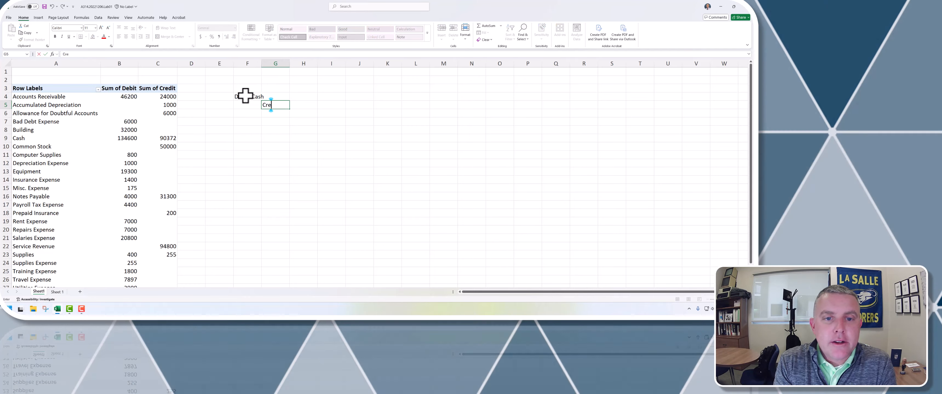
text(dit: Accoun)
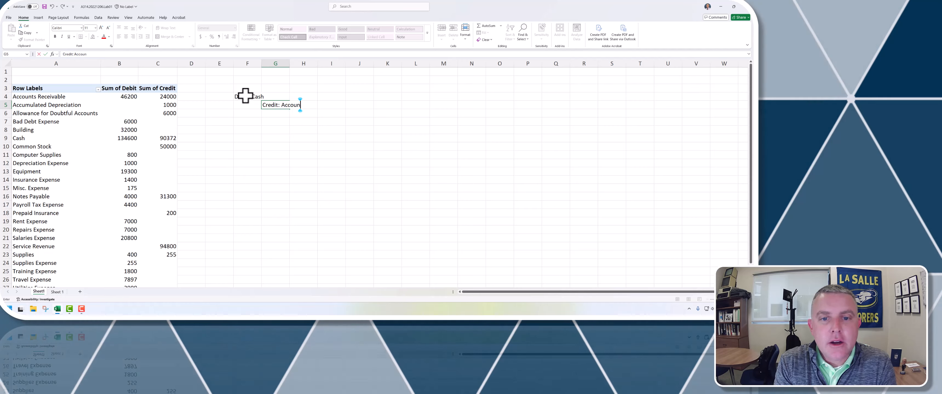
text(ts Receivable)
key(Return)
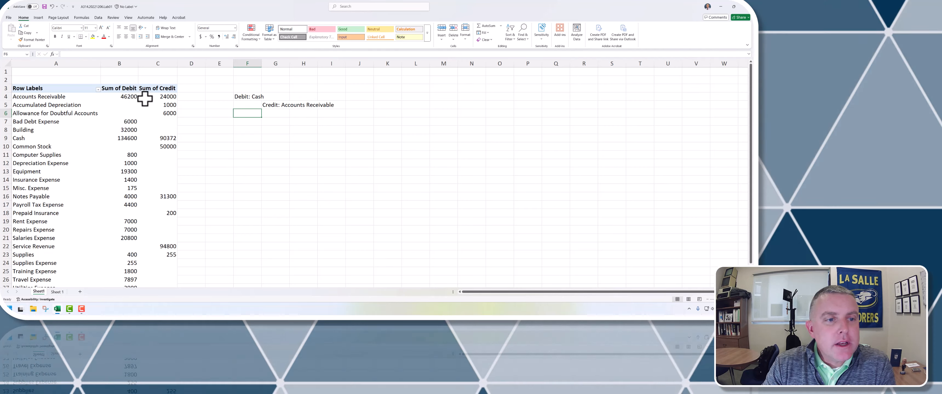
Write a second sample entry beside the PivotTable: "Debit: Accounts Receivable" in F2 and "Credit: Sales Revenue" in G3
click(128, 96)
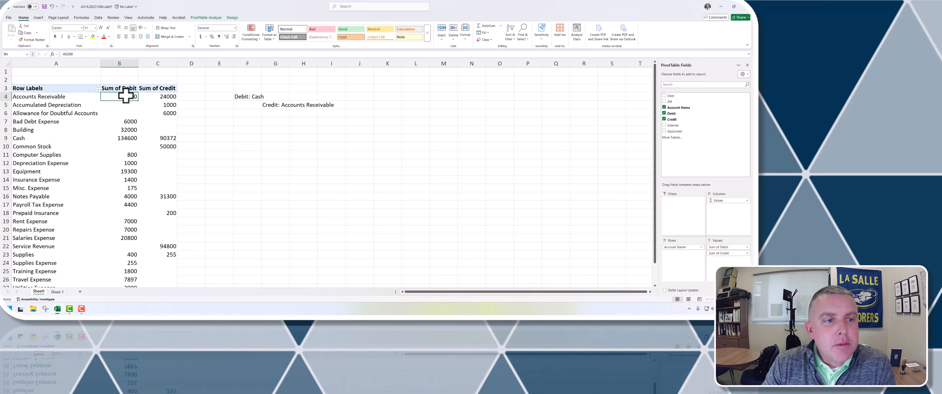
click(251, 77)
text(De)
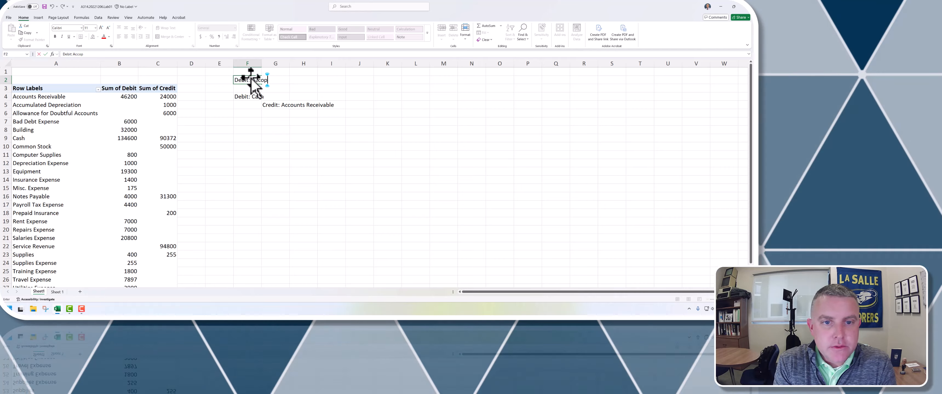
text(bit: Accounts Rec)
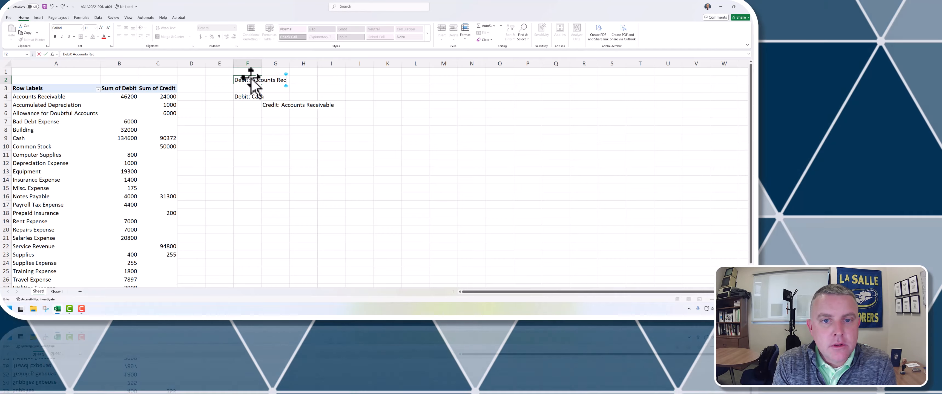
text(eivable)
key(Return)
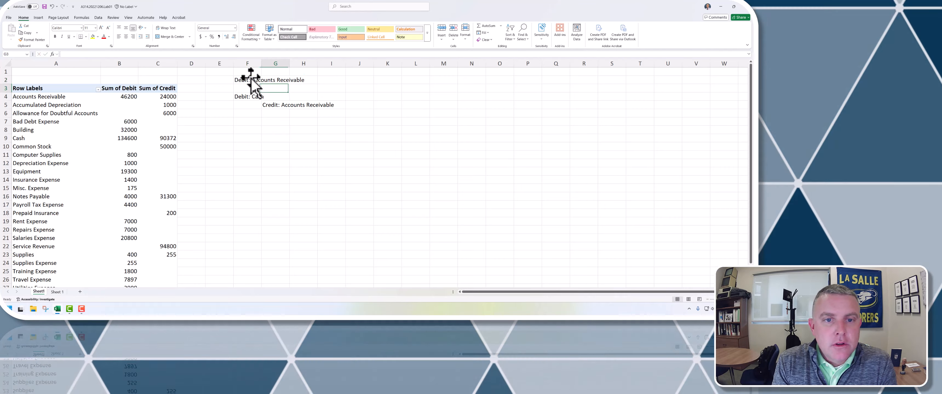
key(Tab)
text(C)
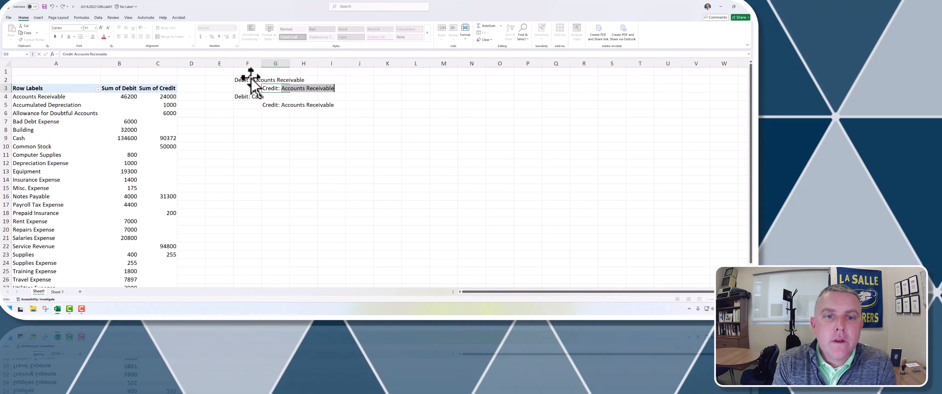
text(redit: Sales Re)
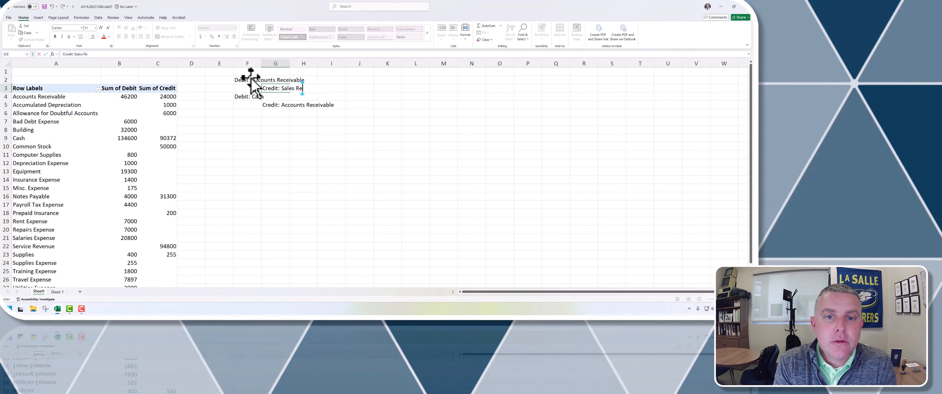
text(venue)
key(Up)
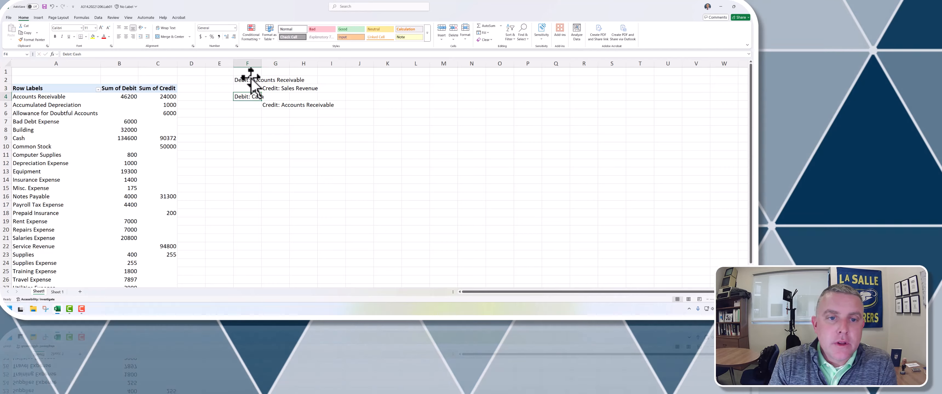
Note in J2, beside the Sales Revenue entry, that it is recorded at the time of the sale
key(Right)
key(Right)
key(Right)
text(At)
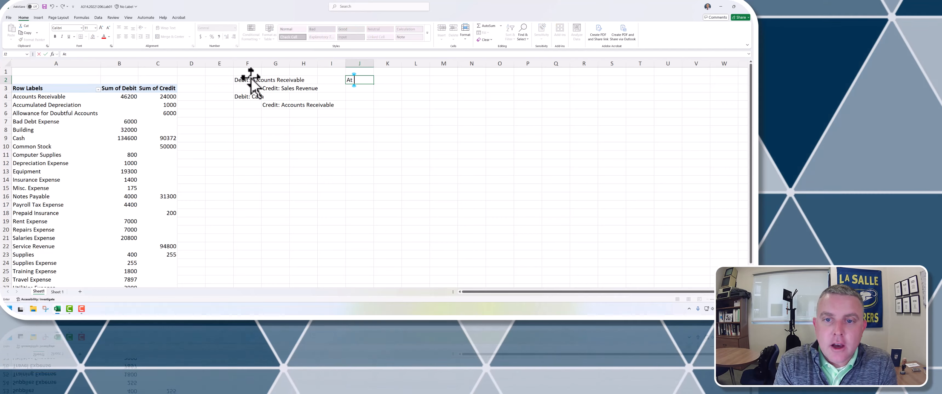
text( the time of t)
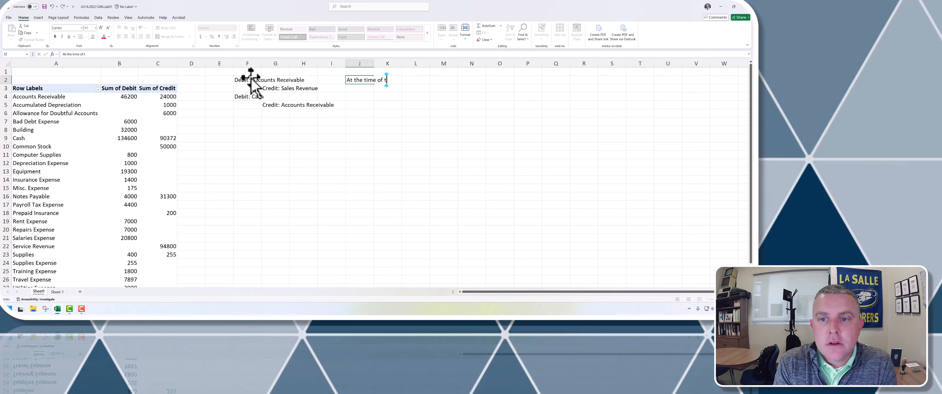
text(he sal;e)
key(Return)
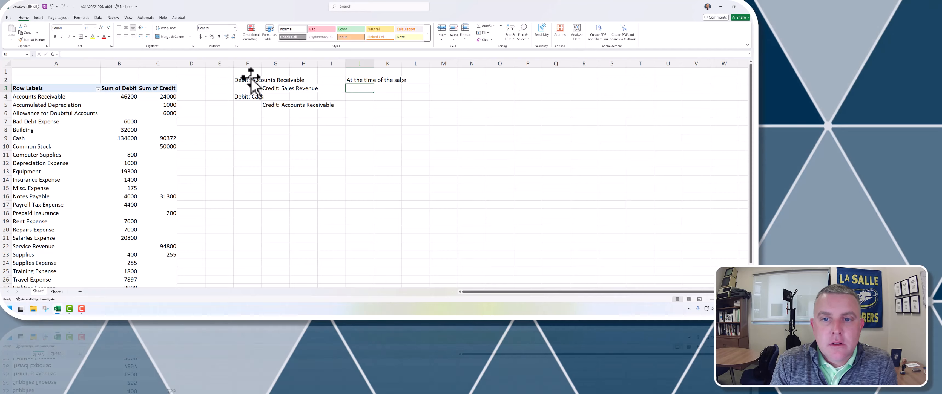
key(Up)
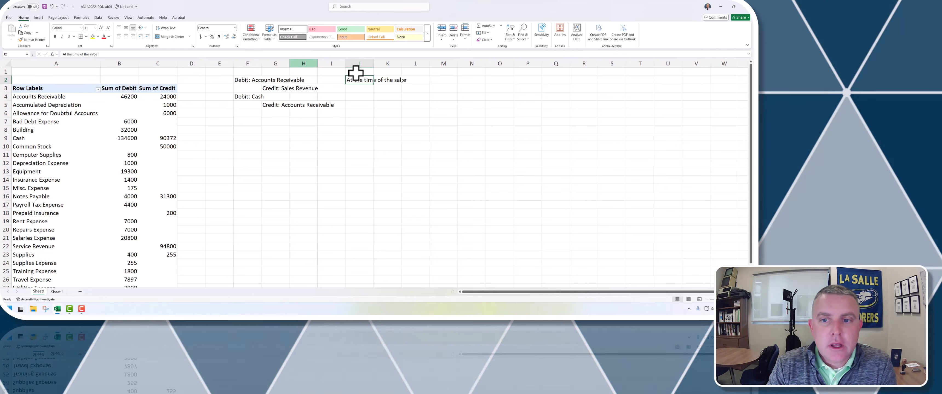
click(398, 82)
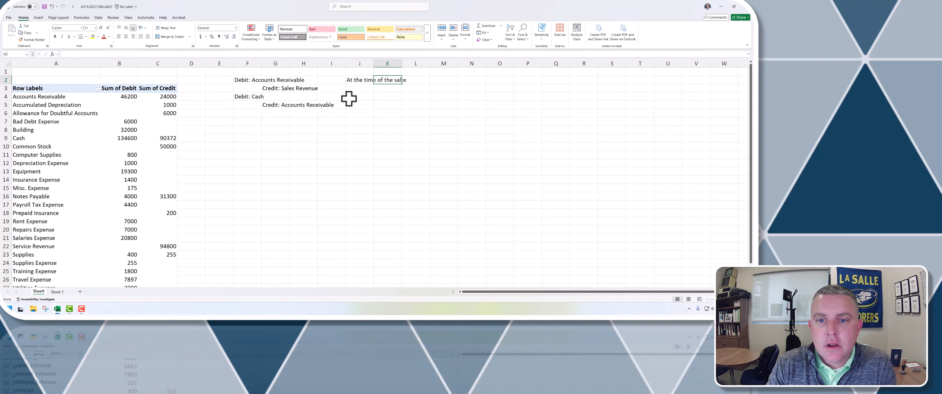
Write "At the time of payment by the customer" in J4, beside the Cash entry
click(352, 96)
text(At)
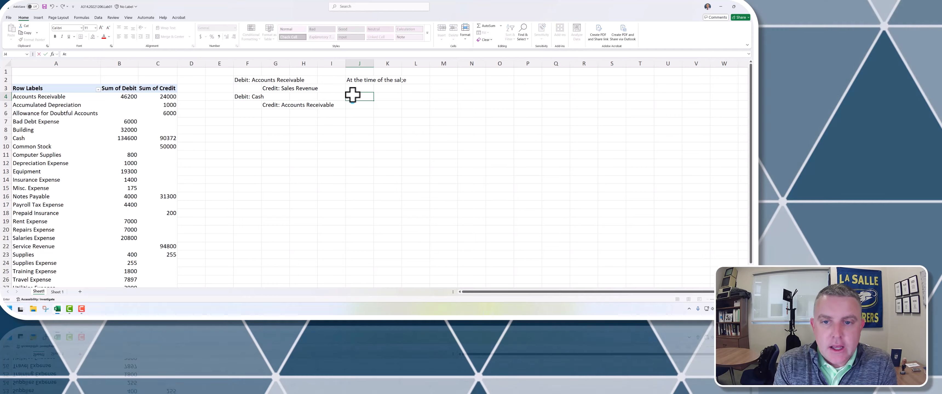
text( the time of pa)
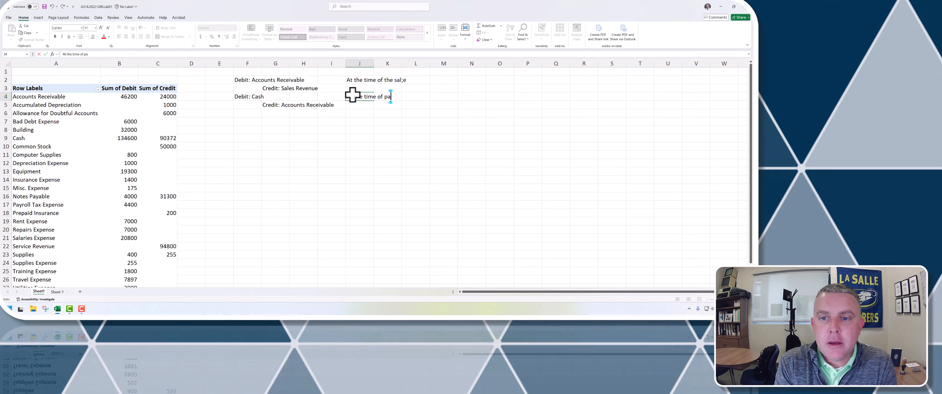
text(yment by the)
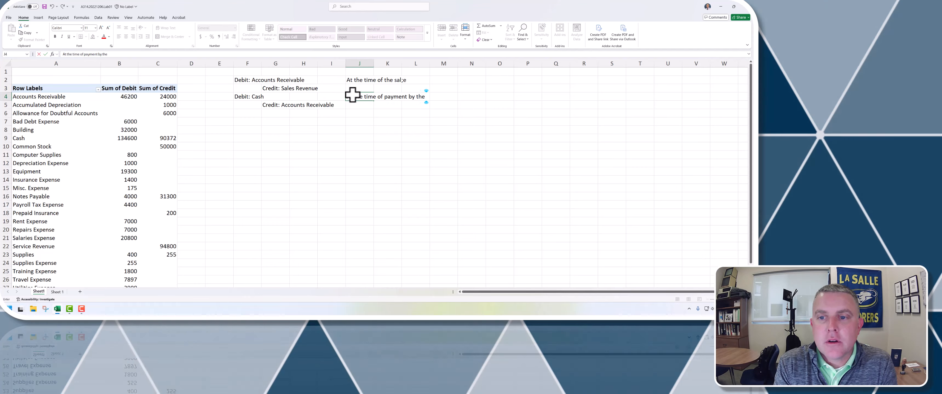
text( customer)
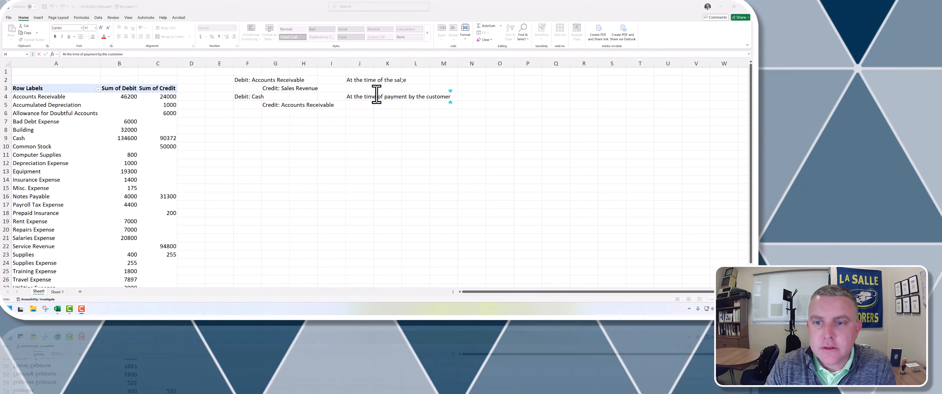
Correct the typo in the J2 note so it reads "At the time of the sale"
click(361, 79)
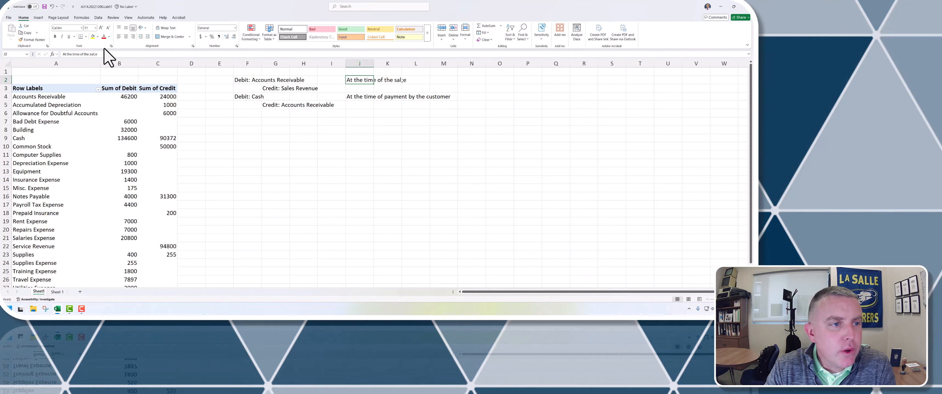
click(97, 54)
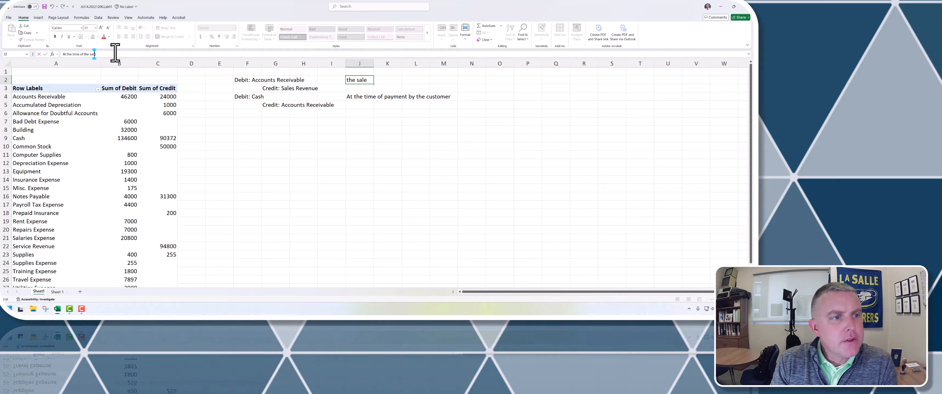
key(BackSpace)
key(Return)
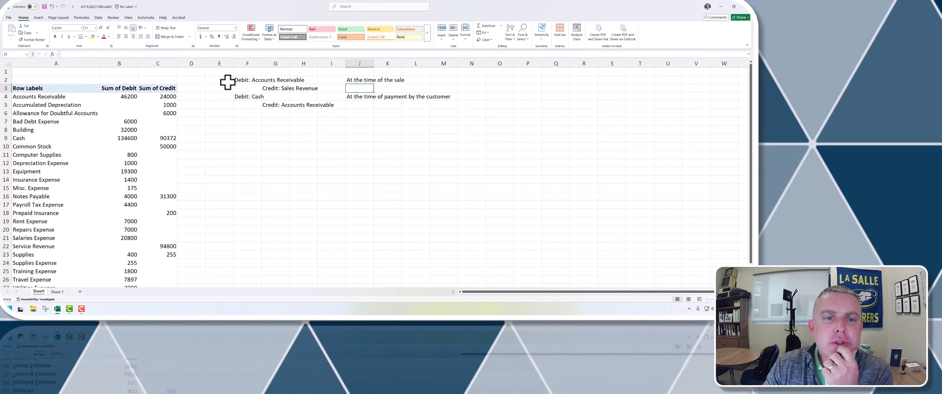
Relate the two sample entries and their timing notes to the debit and credit sums of Accounts Receivable
click(238, 79)
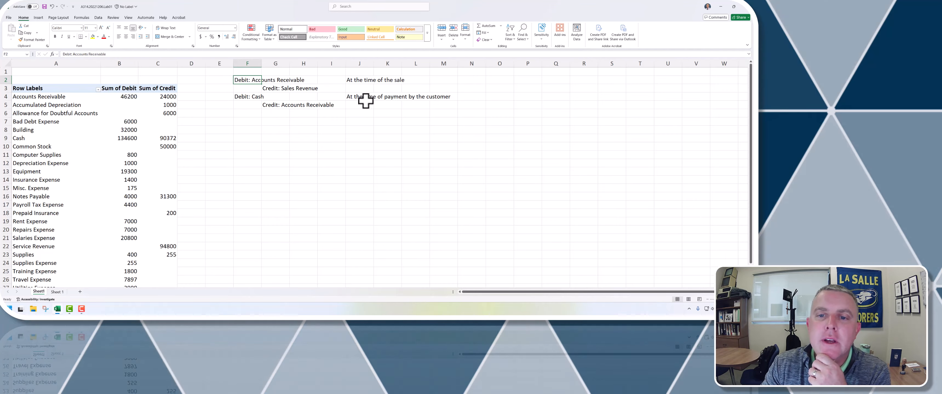
click(360, 97)
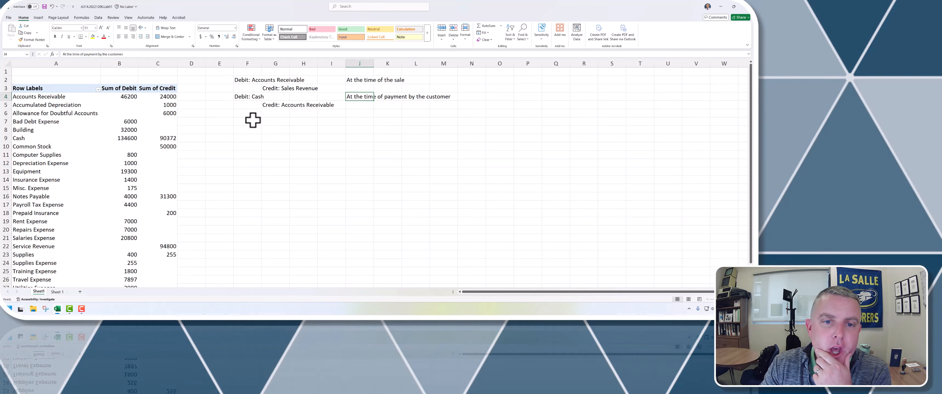
click(239, 81)
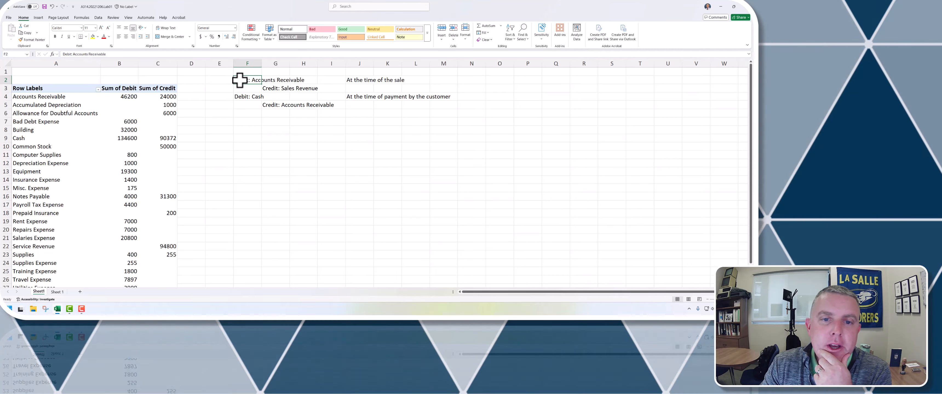
click(121, 96)
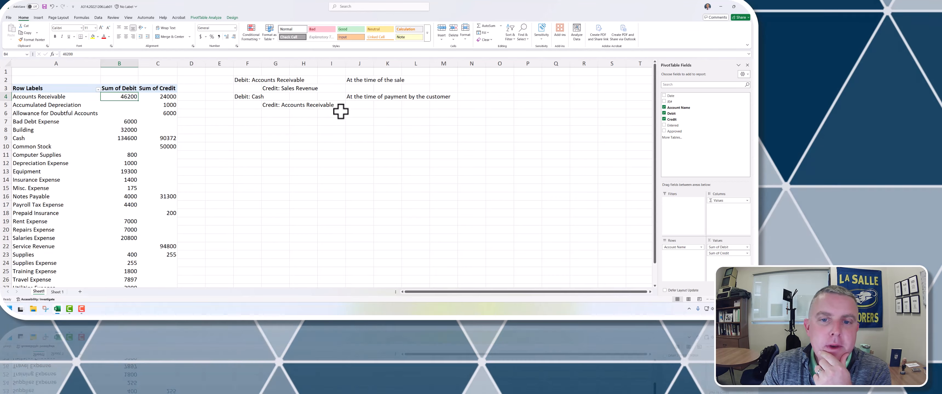
click(166, 96)
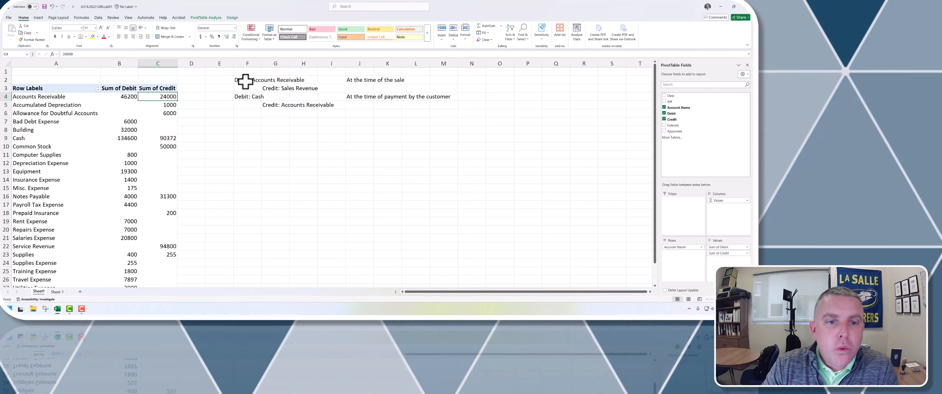
Clear the sample journal entries and timing notes from F2:J5
drag(246, 80, 353, 109)
drag(357, 106, 358, 108)
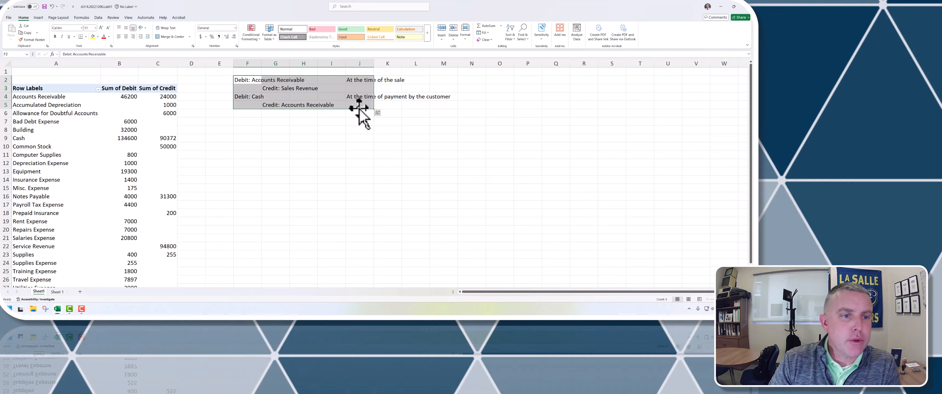
key(Delete)
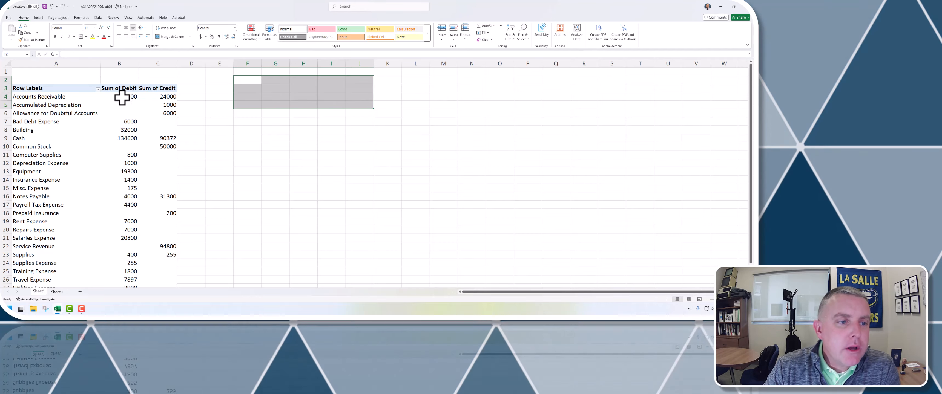
Hide the PivotTable's field list and show it again
click(122, 96)
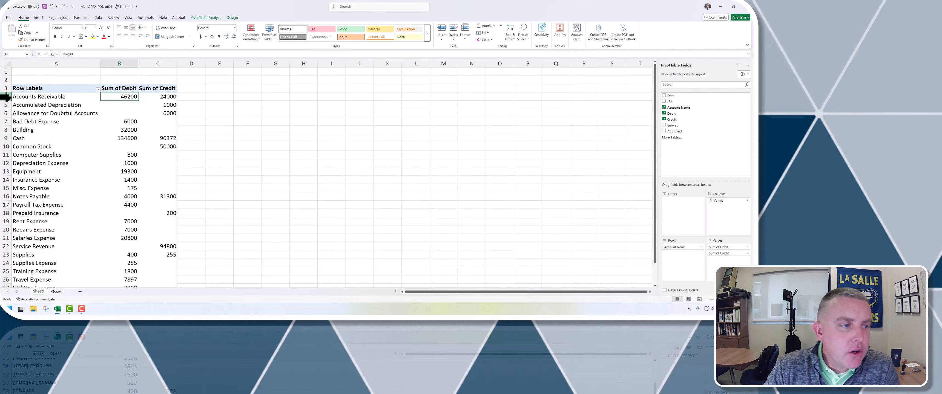
click(199, 18)
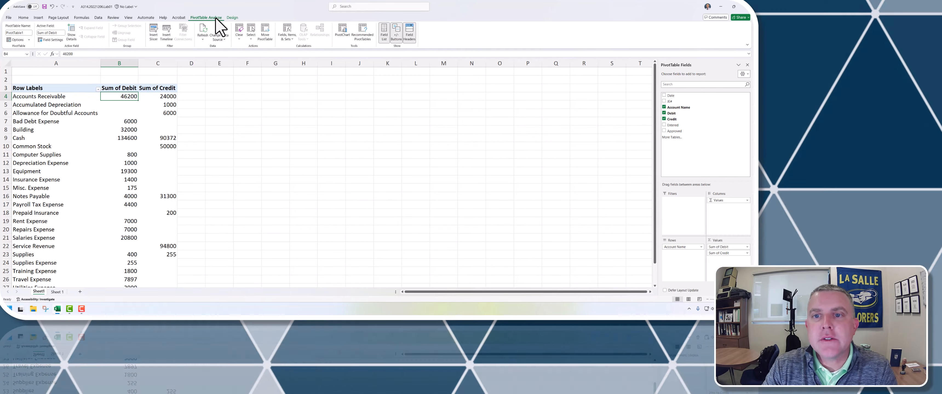
click(383, 38)
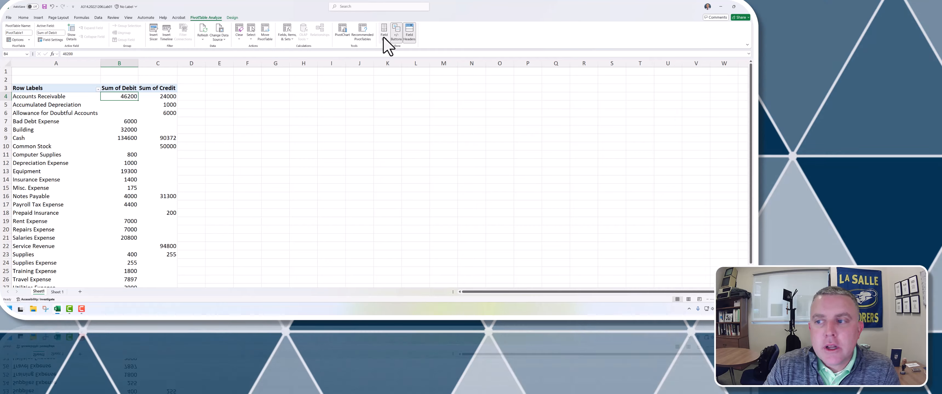
click(383, 37)
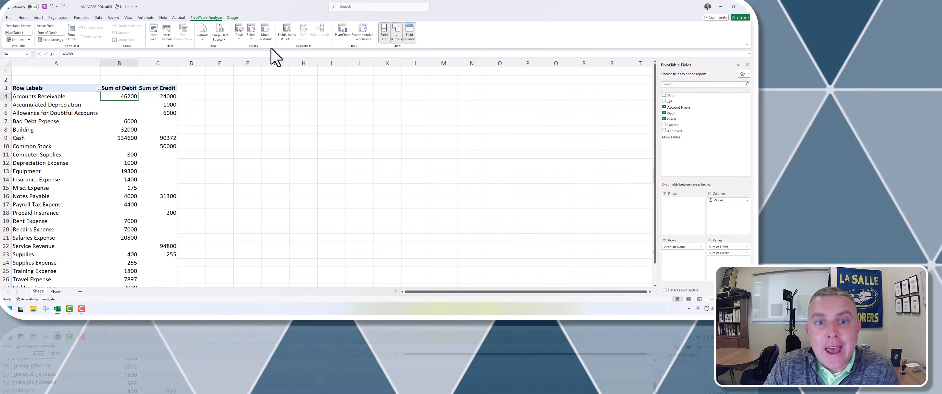
Add a calculated field named Net Debits with the formula =IF(Debit>Credit,Debit-Credit) to the PivotTable
click(287, 30)
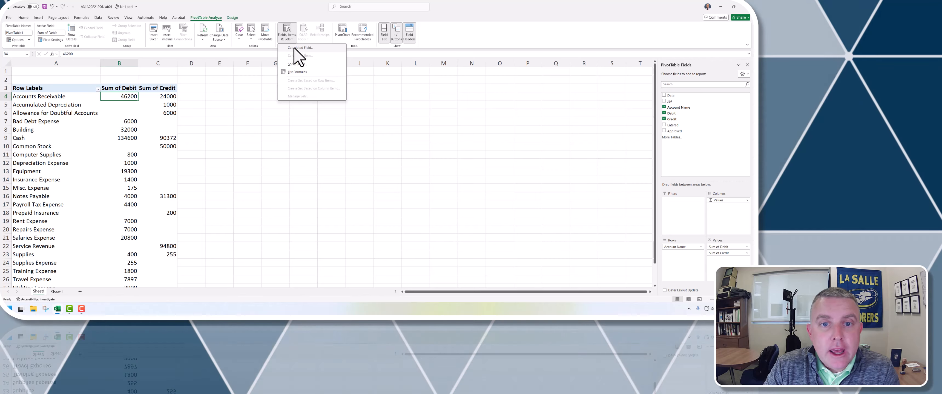
click(294, 48)
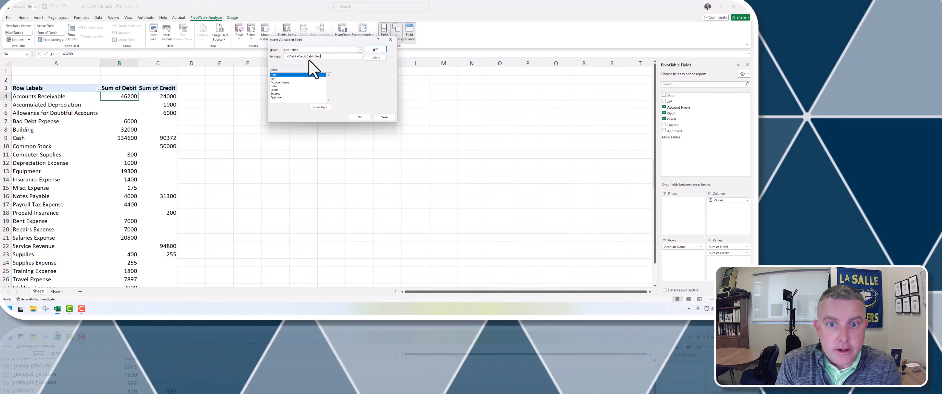
click(375, 49)
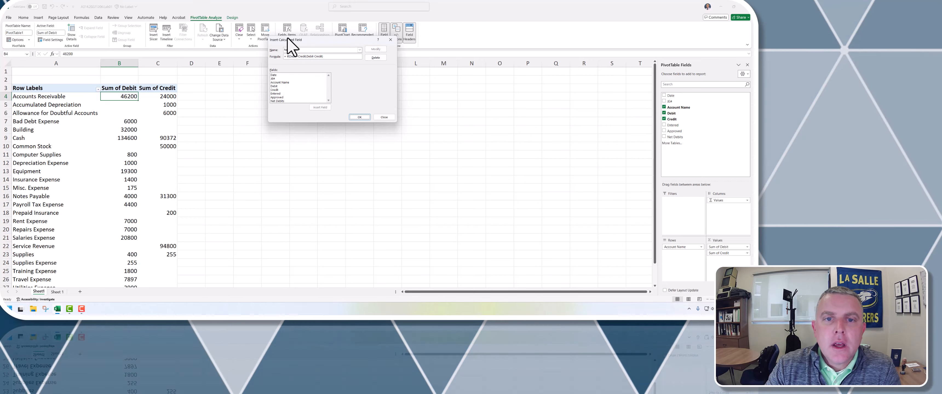
Add a calculated field named Net Credits with the formula =IF(Credit>Debit,Credit-Debit) to the PivotTable
text(C)
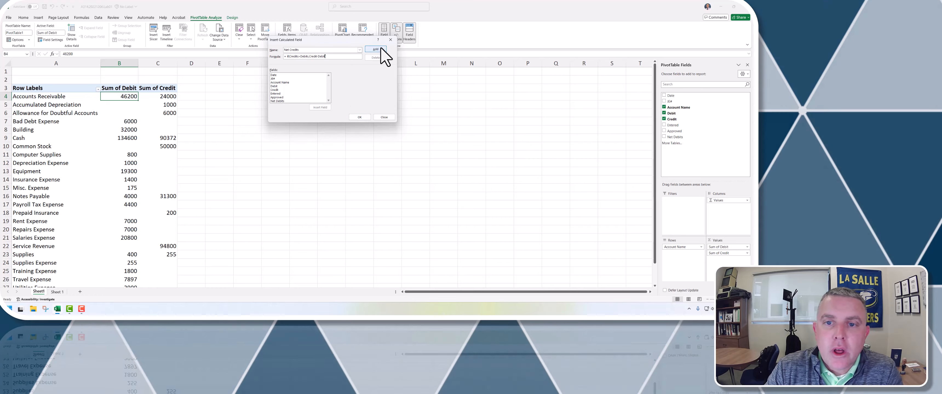
click(377, 49)
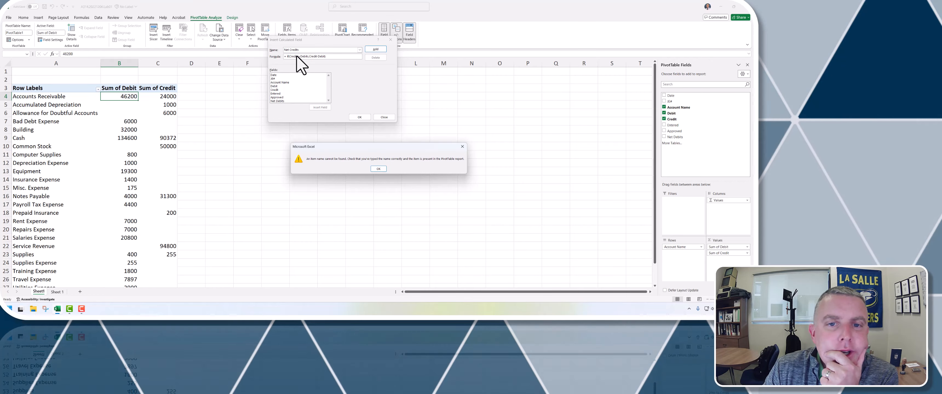
click(378, 168)
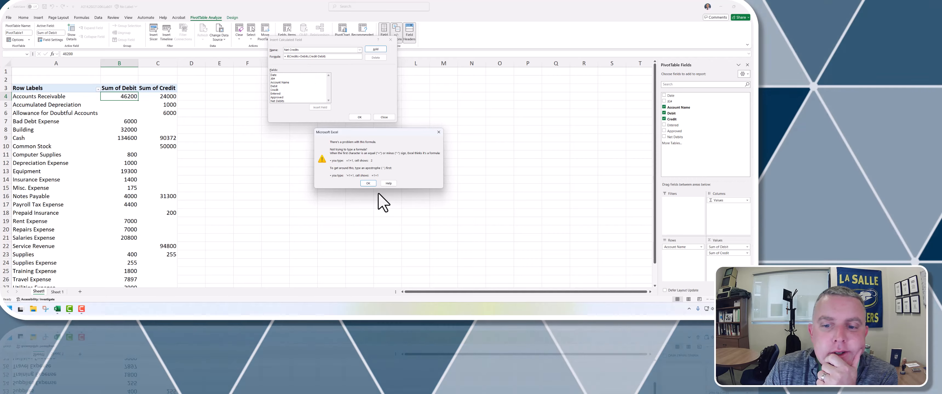
click(368, 183)
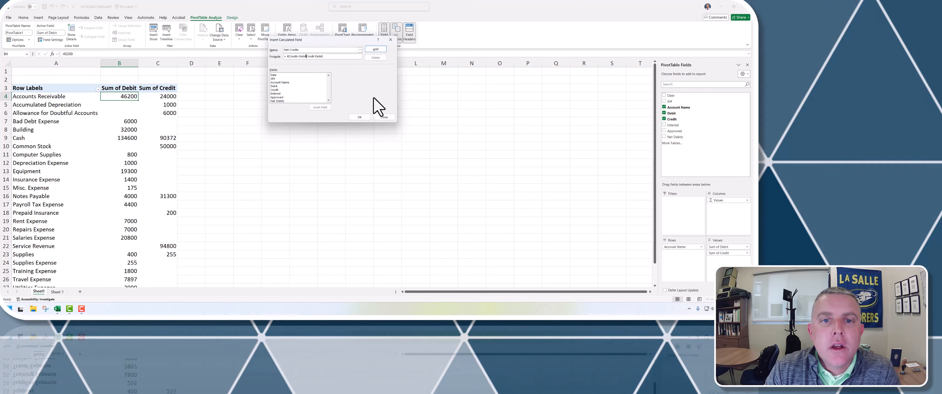
click(360, 117)
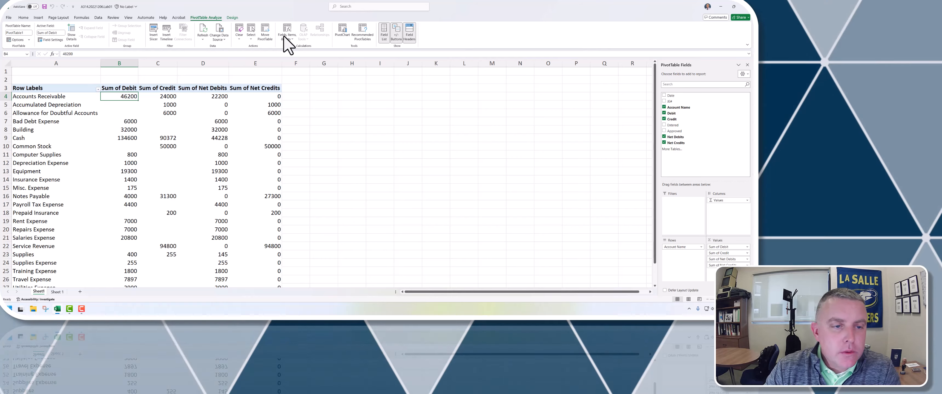
Check the net debits of Accounts Receivable with a formula in G4 subtracting its Sum of Credit from its Sum of Debit
click(318, 100)
click(292, 102)
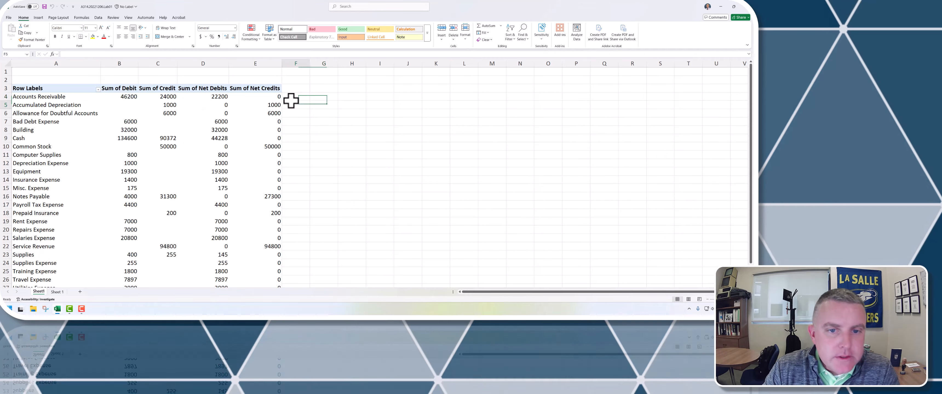
click(312, 95)
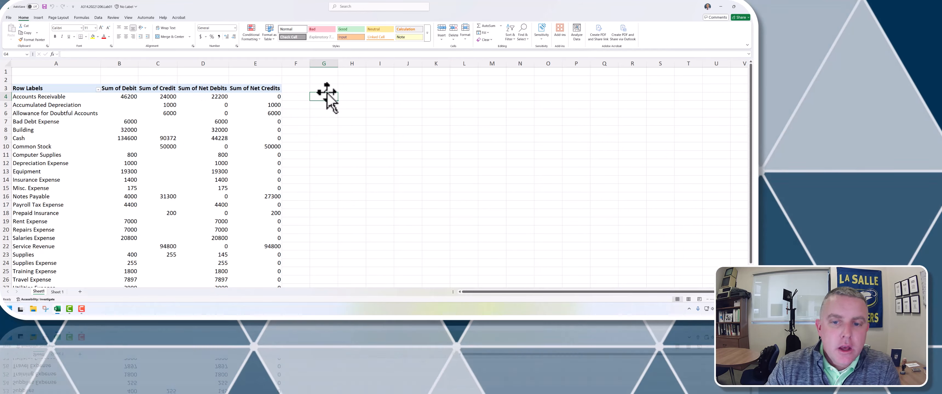
text(=)
key(Left)
key(Left)
key(Left)
key(Left)
key(Left)
key(Left)
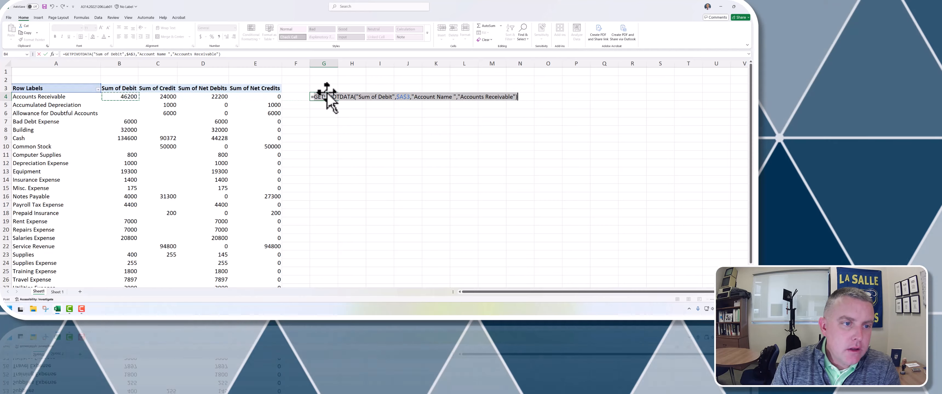
key(Right)
text(-)
key(Left)
key(Left)
key(Left)
key(Left)
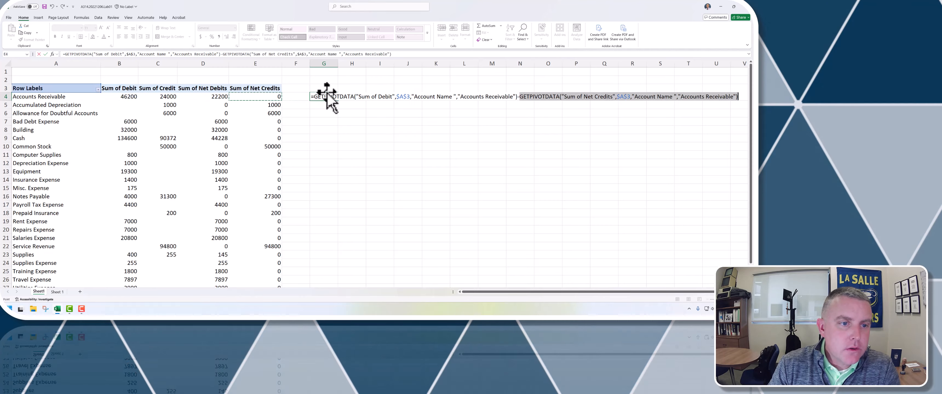
key(ctrl+Return)
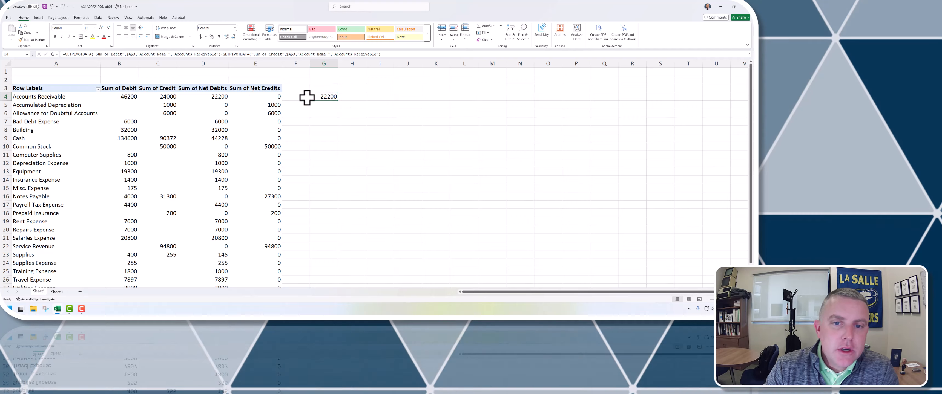
click(224, 98)
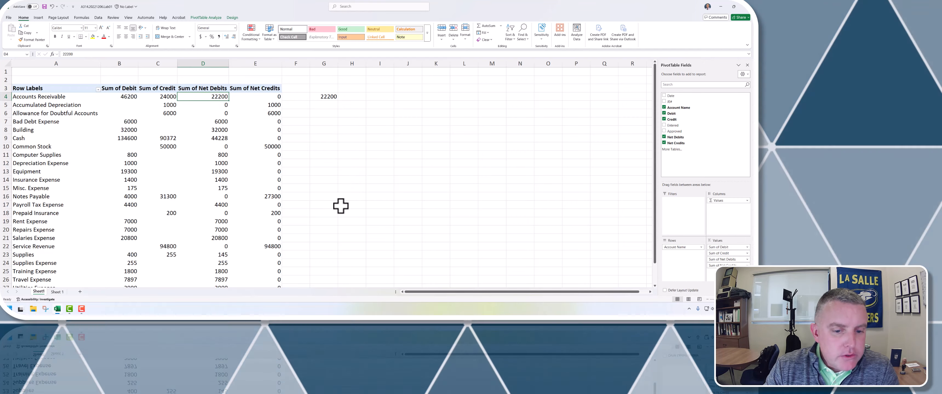
Check the net credits of Notes Payable with a formula in G16 subtracting its Sum of Debit from its Sum of Credit
click(132, 197)
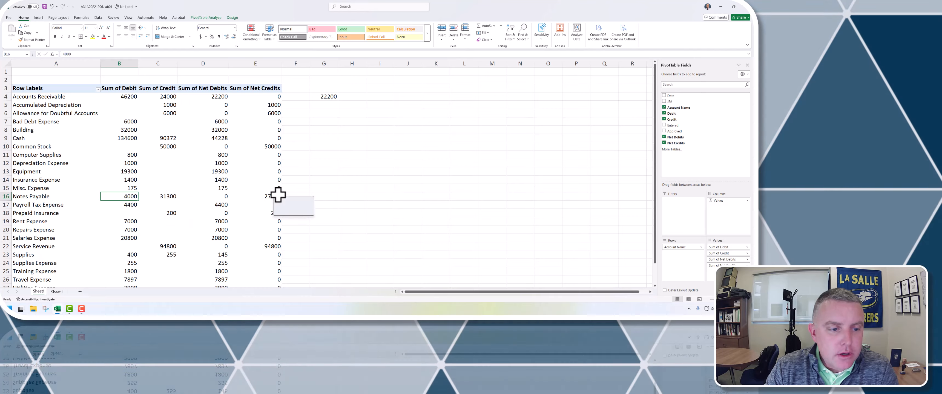
click(322, 197)
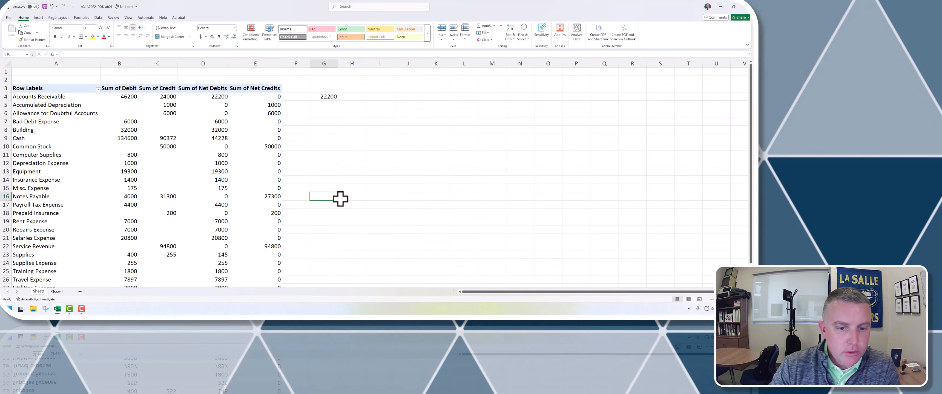
text(=)
key(Left)
key(Left)
key(Left)
key(Left)
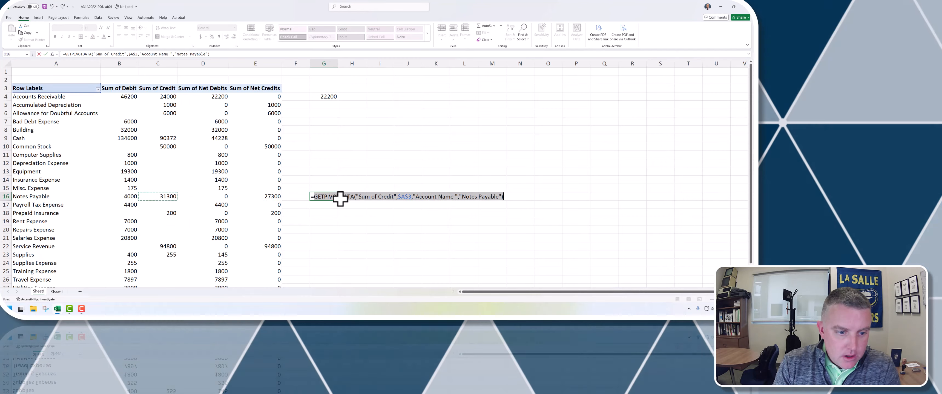
text(-)
key(Left)
key(Left)
key(Left)
key(Left)
key(Left)
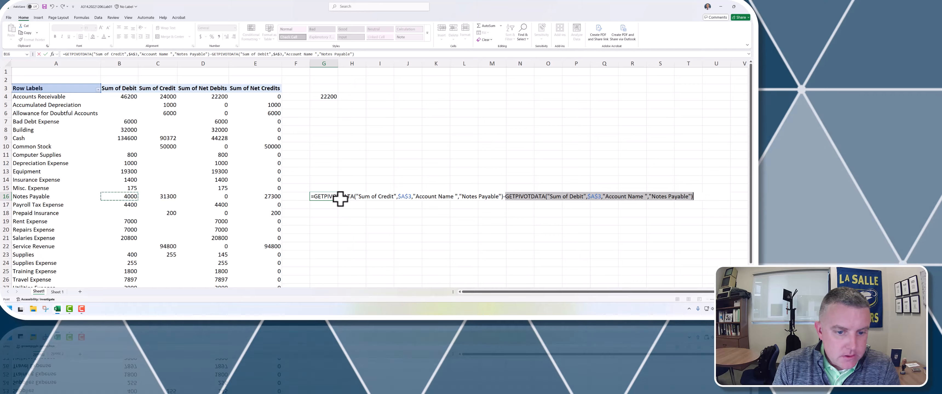
key(ctrl+Return)
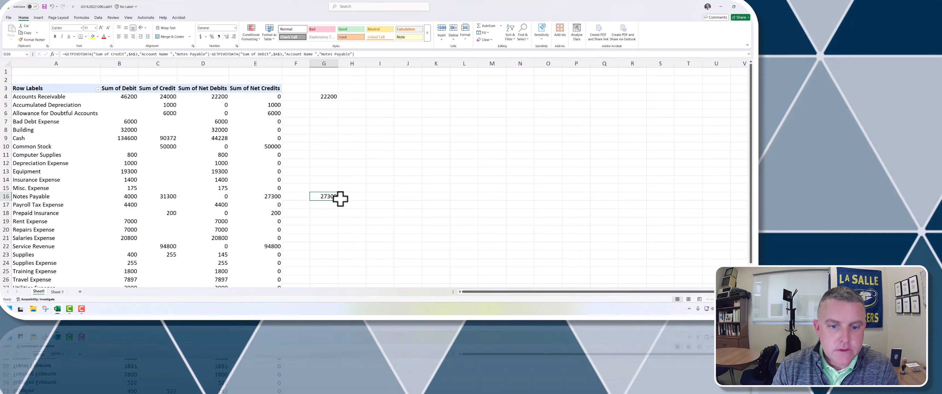
click(265, 195)
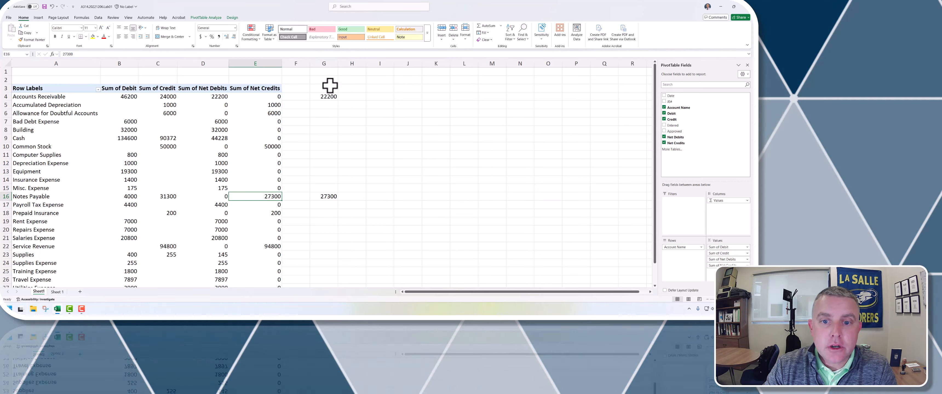
Clear the two check formulas from G4 and G16
click(321, 96)
key(Delete)
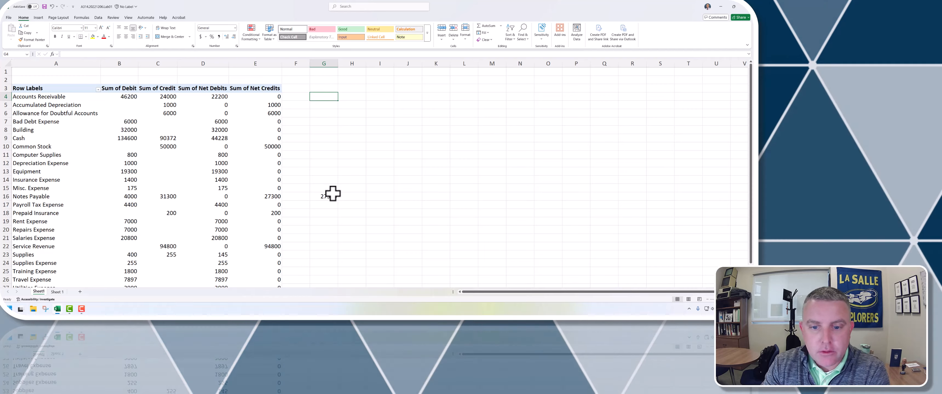
click(330, 196)
key(Delete)
Remove Sum of Debit and Sum of Credit from the PivotTable's values
click(238, 105)
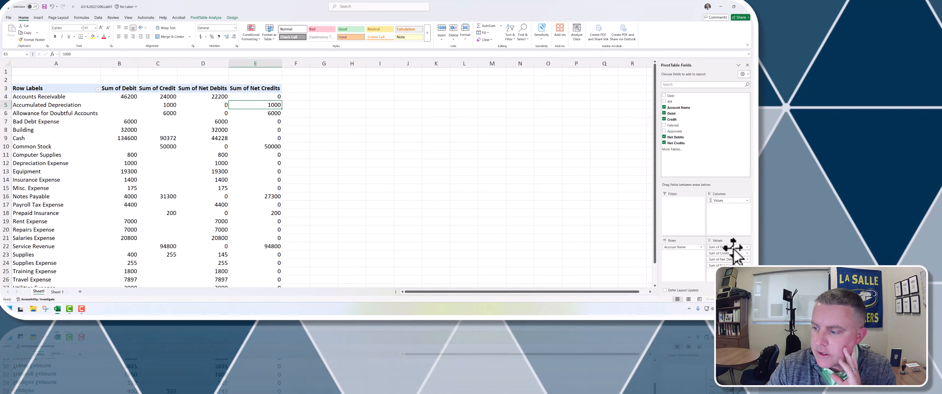
click(717, 247)
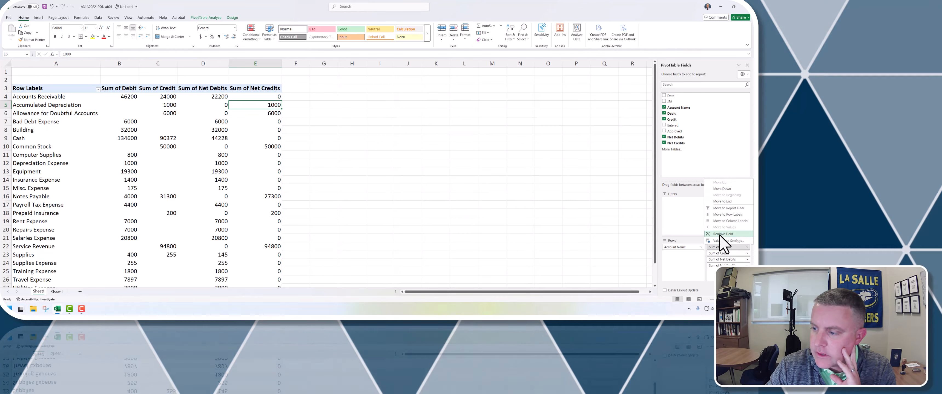
click(718, 234)
click(717, 247)
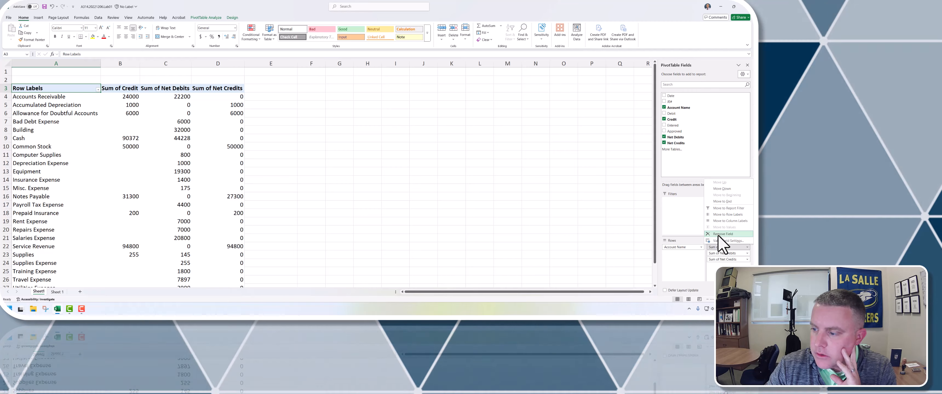
click(719, 234)
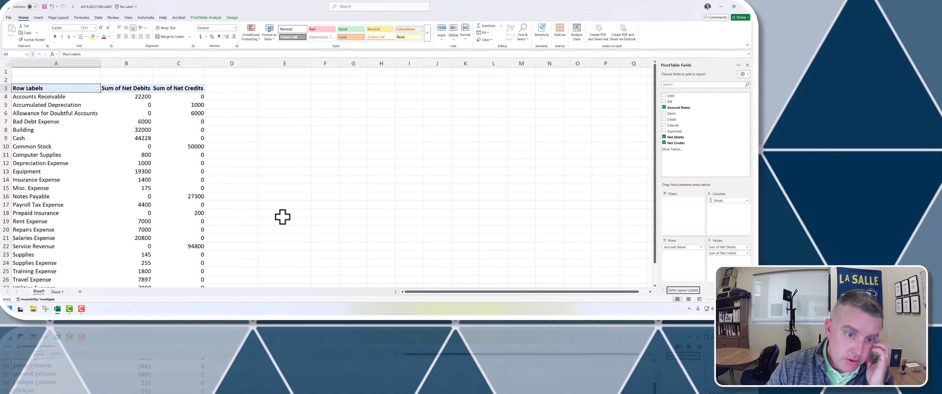
Review the net debits and net credits of all accounts down to the Grand Total row
click(280, 205)
scroll(166, 198, down, 1)
scroll(166, 197, down, 6)
scroll(166, 198, up, 6)
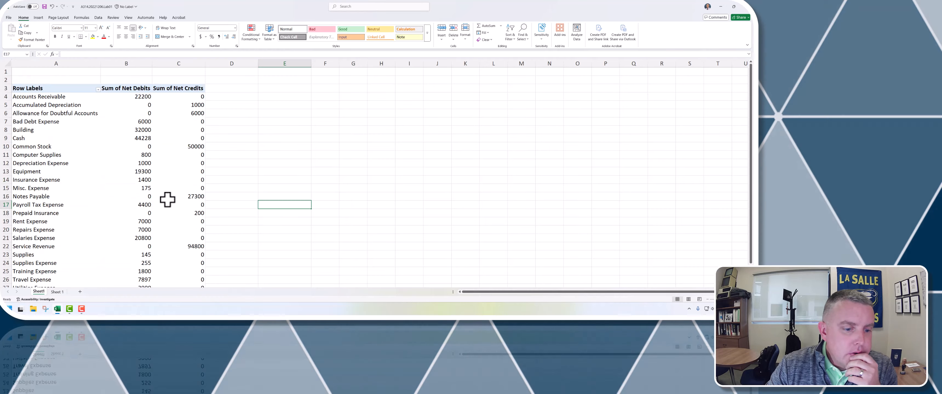
scroll(166, 198, down, 3)
scroll(177, 197, up, 3)
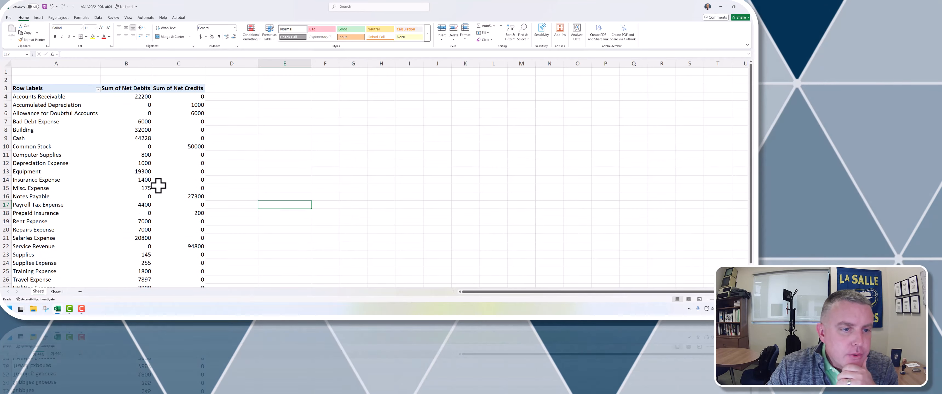
scroll(152, 214, down, 3)
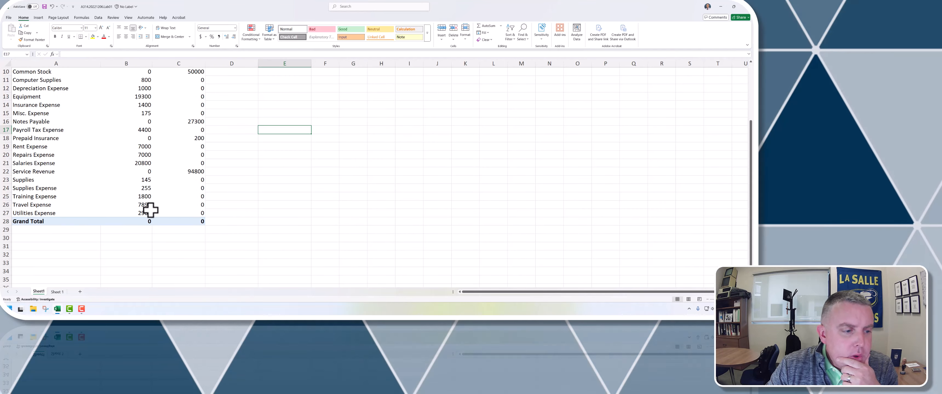
scroll(151, 210, up, 3)
click(293, 112)
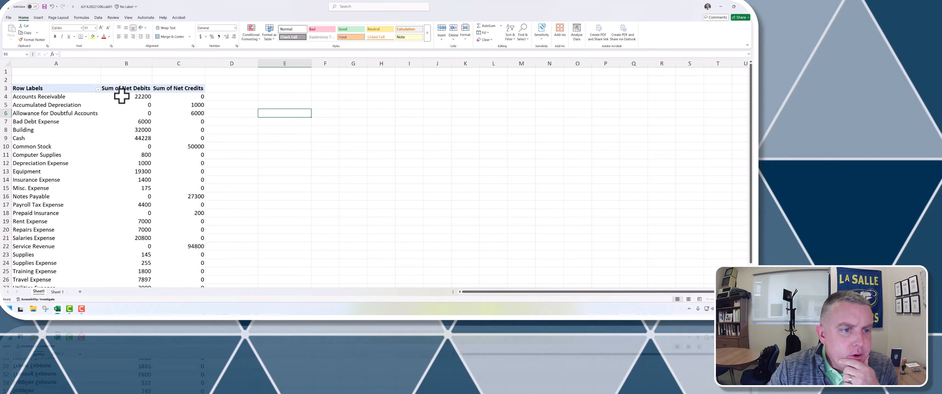
Format the net debit and net credit values in B4:C28 as Accounting with a dollar symbol and 0 decimal places
drag(106, 96, 197, 270)
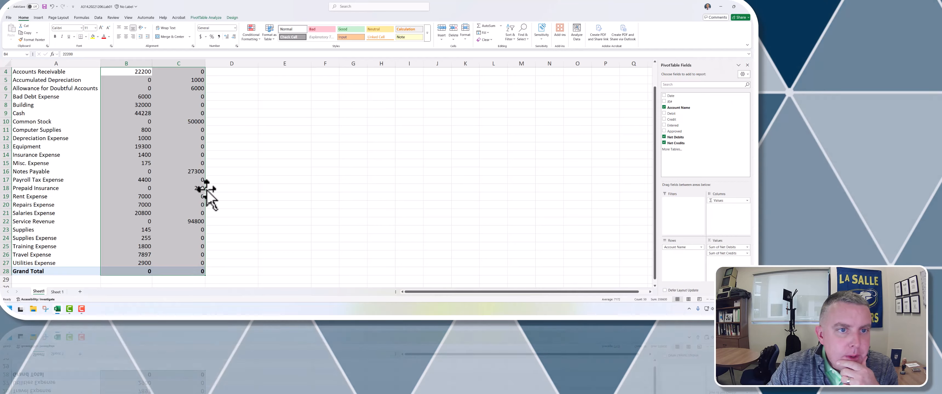
click(237, 46)
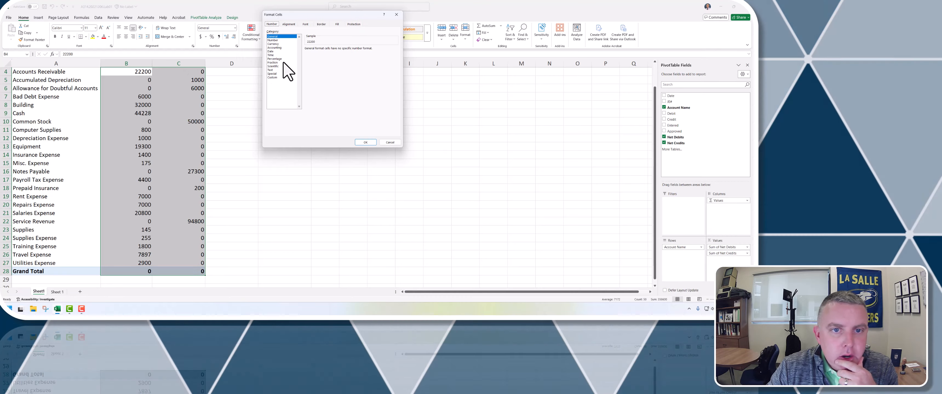
click(273, 40)
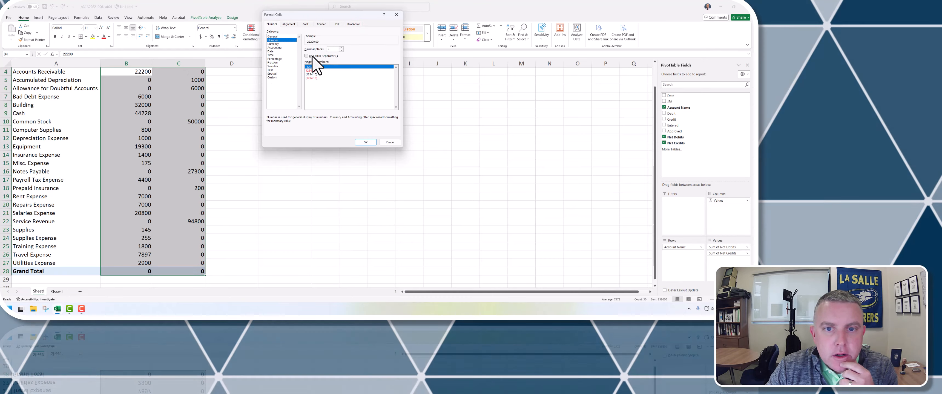
click(312, 55)
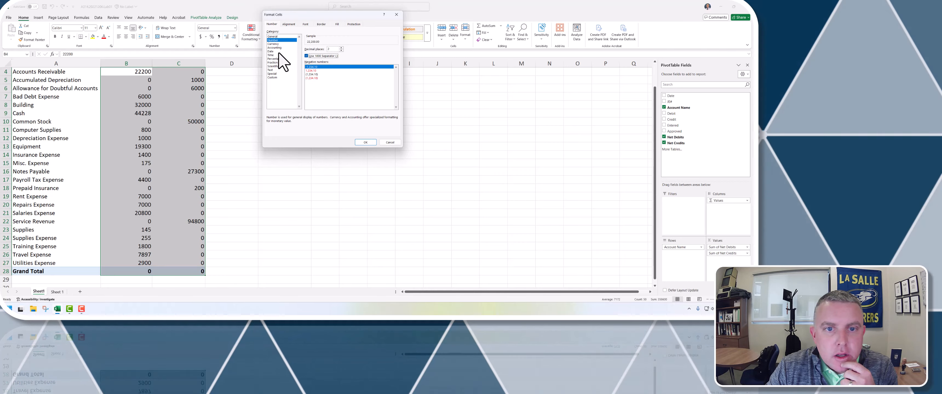
click(275, 48)
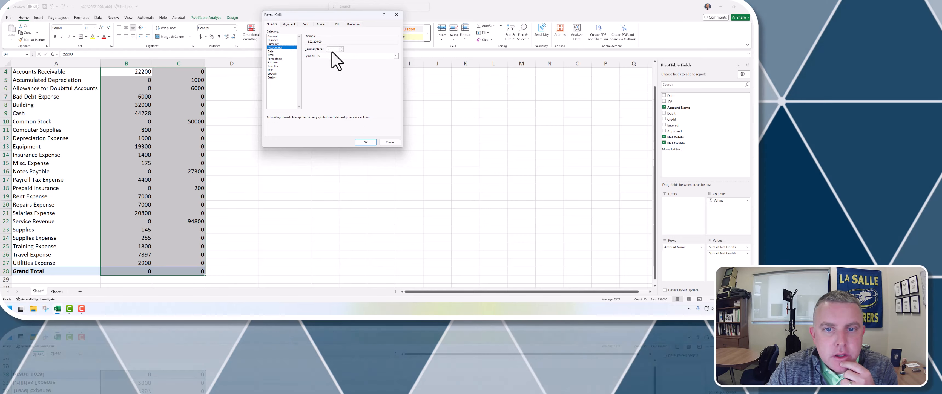
click(341, 50)
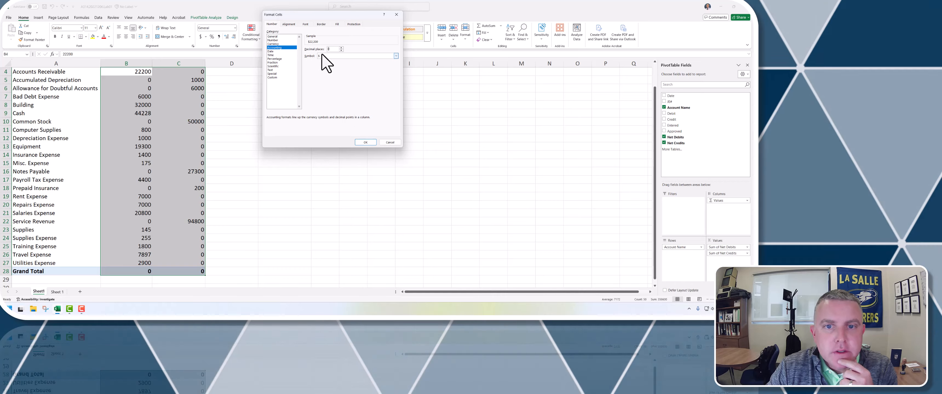
click(366, 143)
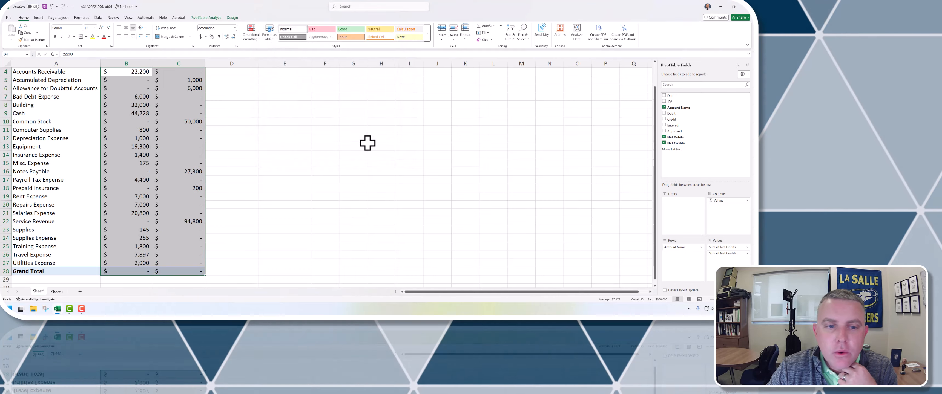
Review the Grand Total cells for net debits and net credits against the account rows above them
click(230, 261)
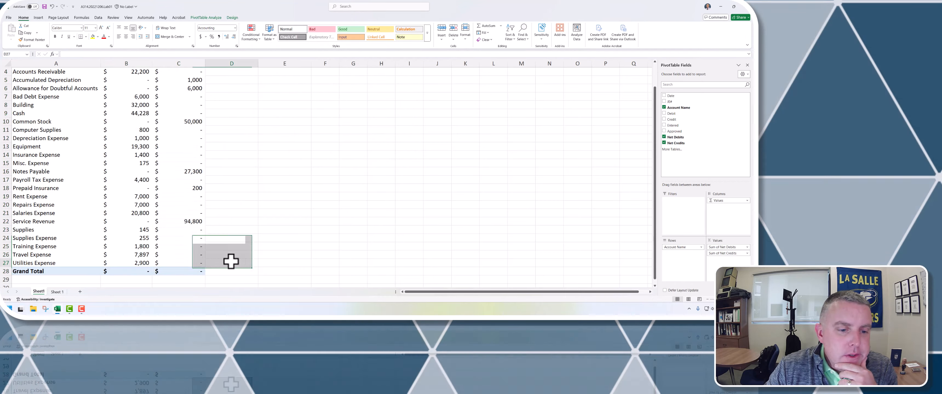
click(126, 273)
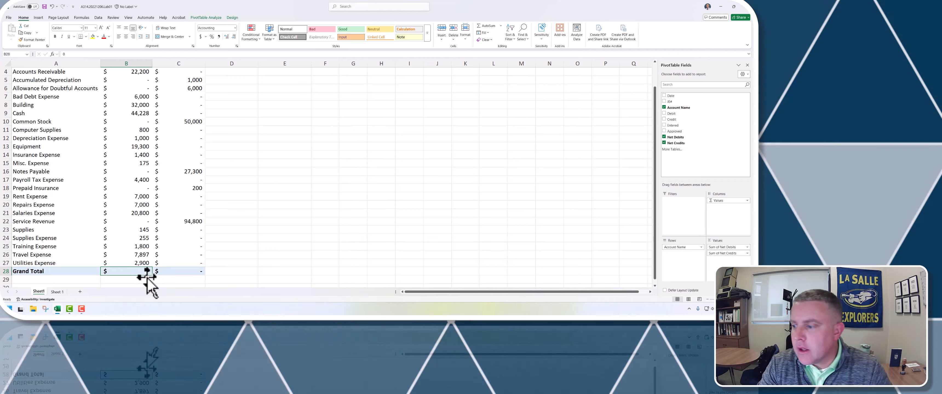
scroll(155, 216, up, 1)
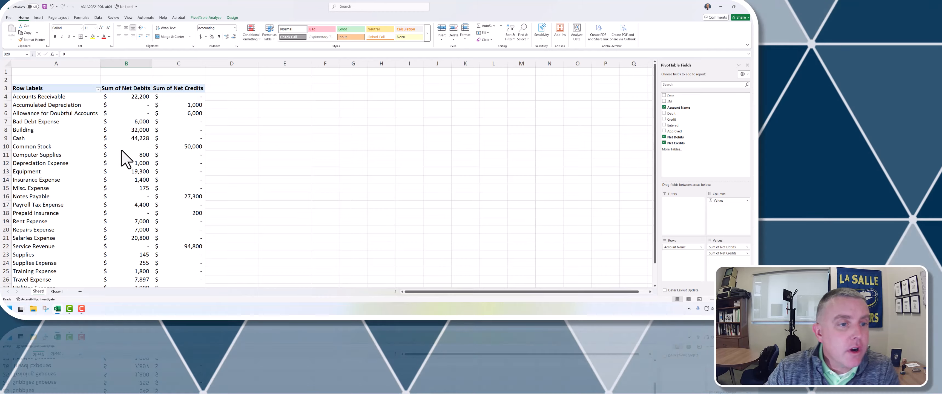
scroll(139, 175, down, 5)
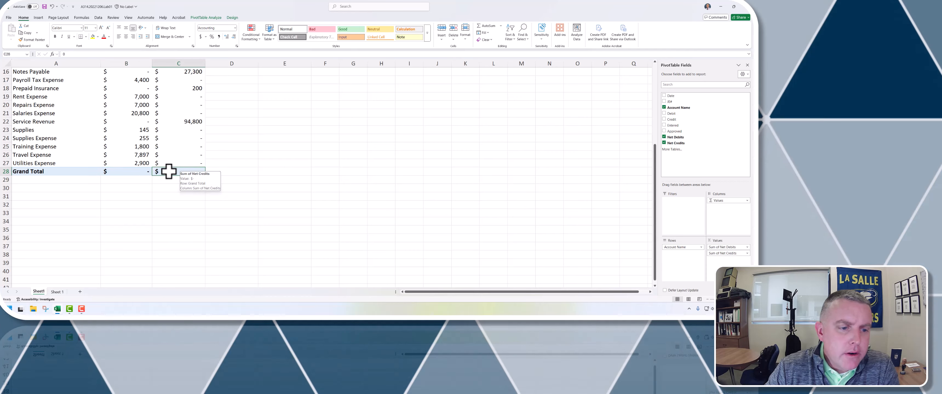
mouse_move(136, 172)
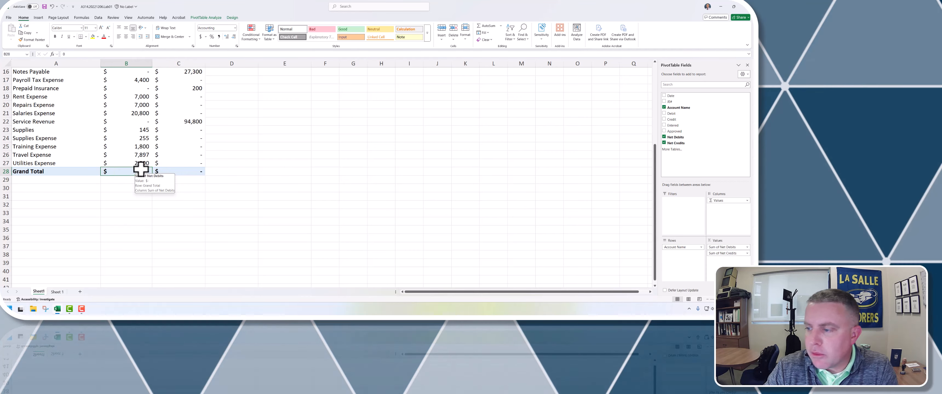
Copy the whole PivotTable range A3:C28 and paste it as values only into cell A1 of a new worksheet
scroll(140, 169, up, 5)
drag(18, 88, 174, 271)
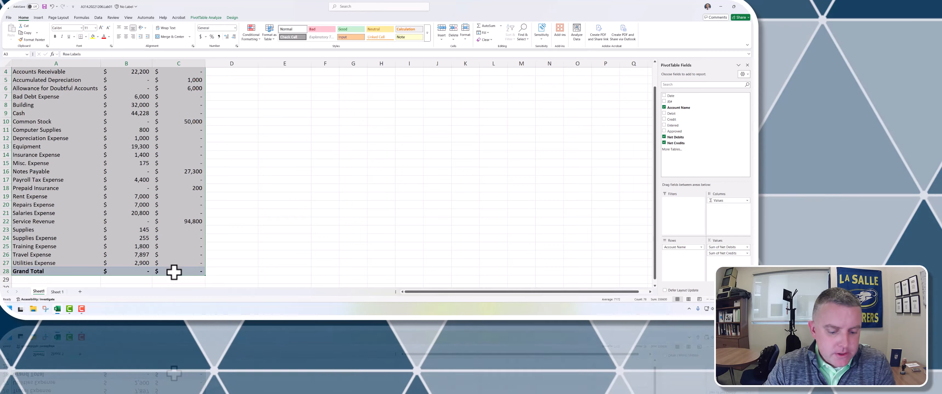
key(ctrl+c)
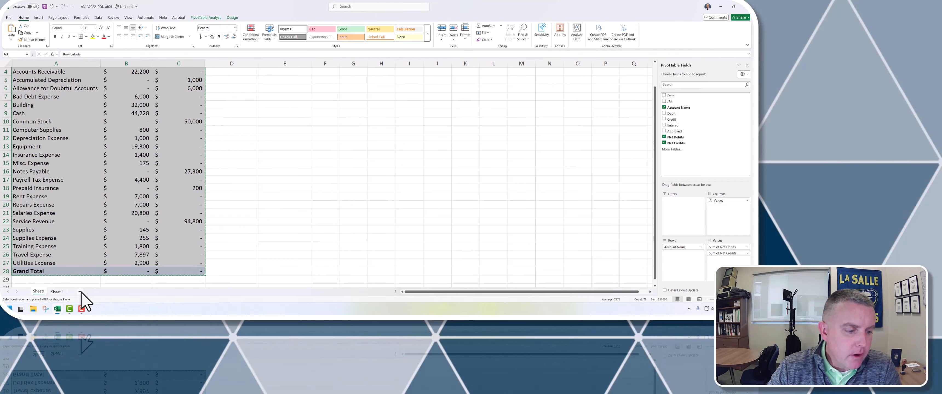
click(79, 292)
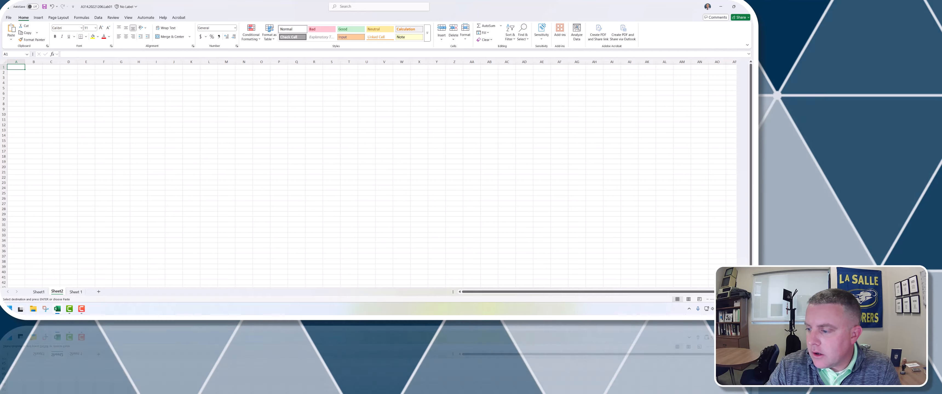
scroll(372, 175, up, 2)
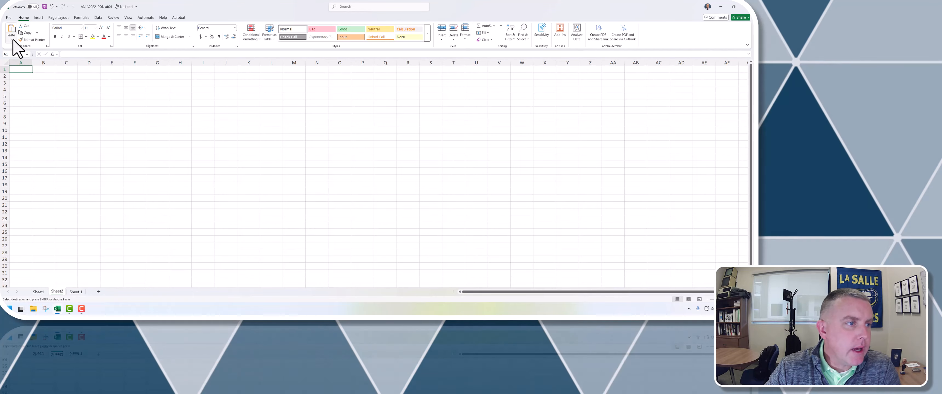
click(11, 38)
click(12, 81)
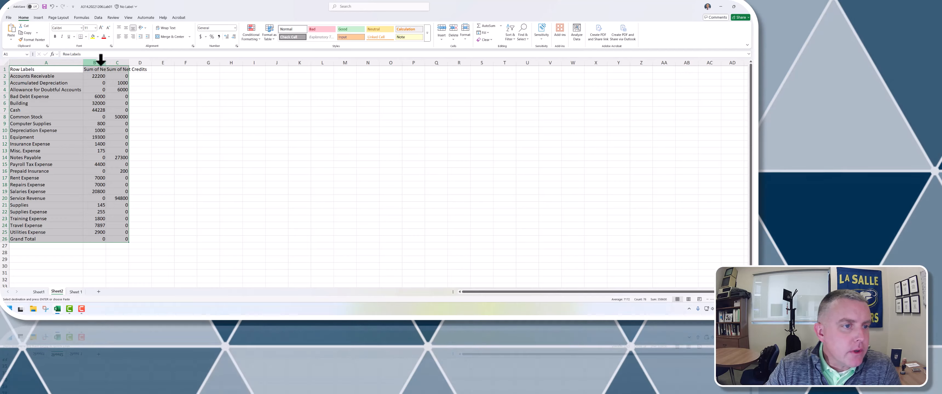
Autofit columns B and C to the Sum of Net Debits and Sum of Net Credits headings
double_click(106, 62)
double_click(145, 62)
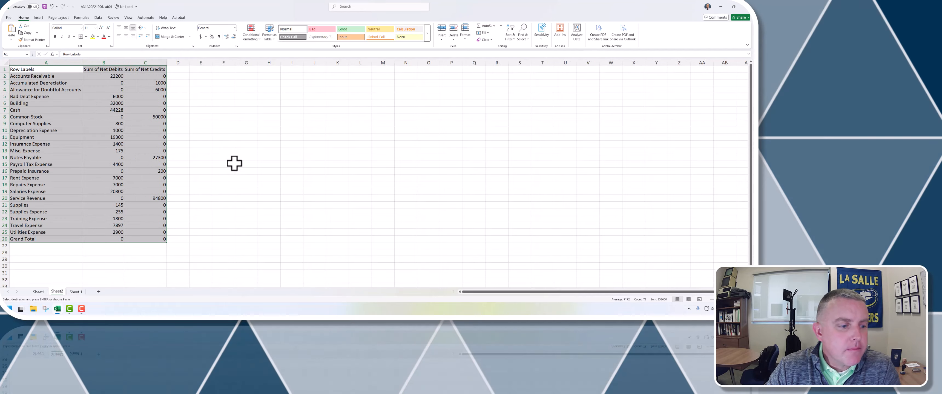
click(244, 237)
Clear the pasted Grand Total values from cells B26 and C26
click(97, 238)
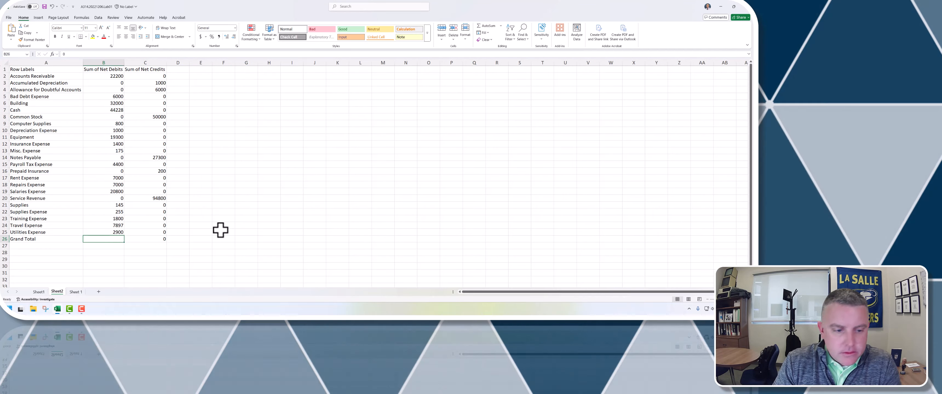
key(Right)
key(Right)
key(Left)
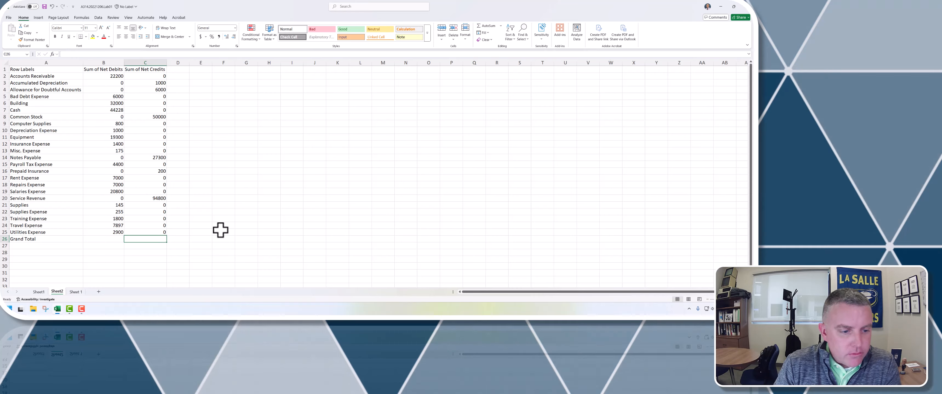
key(Left)
Enter =SUM(B2:B25) in cell B26 to total the net debits
text(=s)
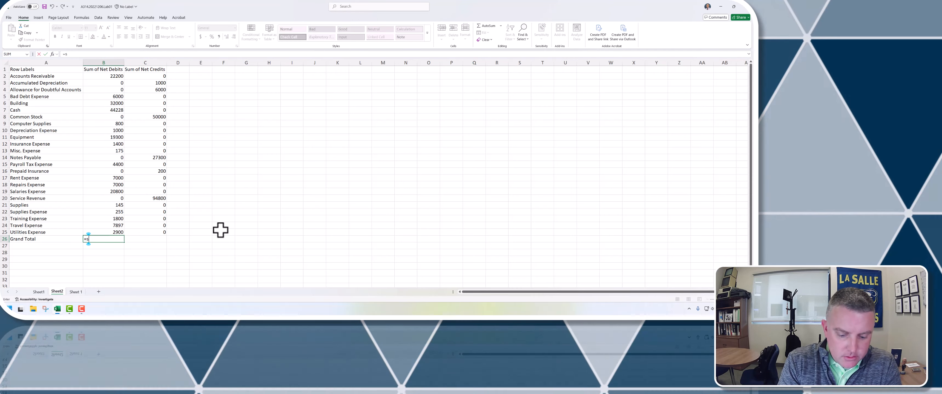
text(um()
key(Up)
key(shift+Up)
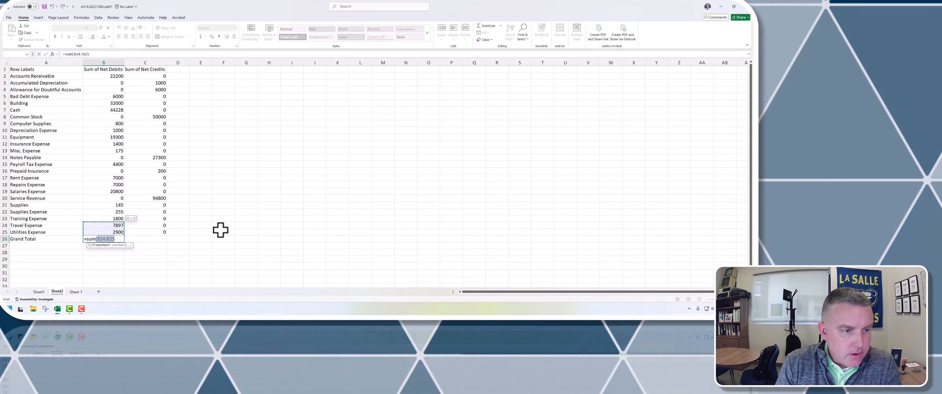
key(shift+Up)
key(shift+Up)
key(shift+Up)
key(shift+Up)
key(shift+Up)
key(shift+Up)
key(shift+Up)
key(shift+Up)
key(shift+Up)
key(shift+Up)
key(shift+Up)
key(shift+Up)
key(shift+Up)
key(shift+Up)
key(shift+Up)
key(shift+Up)
key(shift+Up)
key(shift+Up)
key(shift+Up)
key(shift+Up)
text())
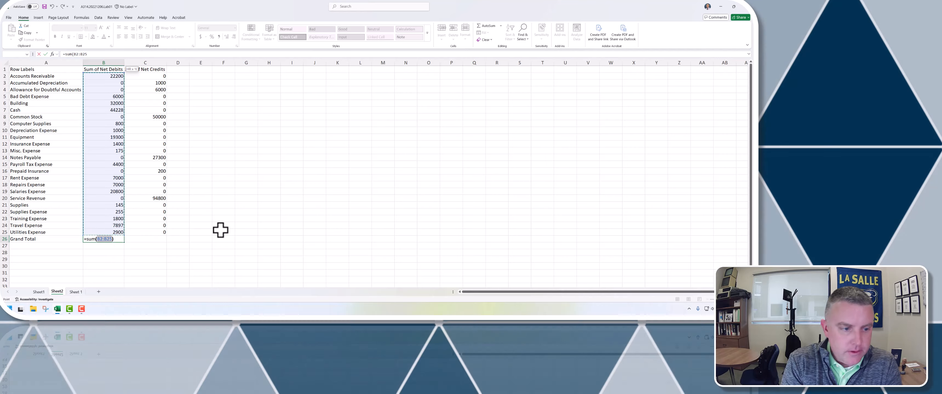
key(Return)
Copy the sum formula from B26 to C26 to total the net credits
key(Up)
key(ctrl+c)
key(Right)
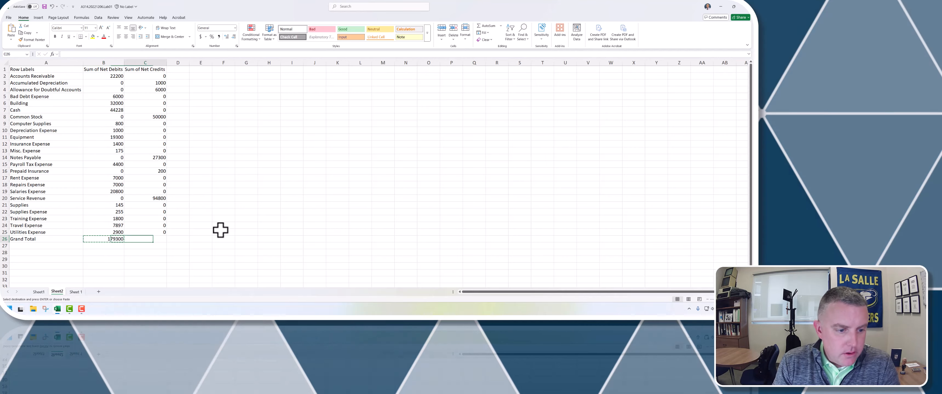
key(Escape)
click(197, 239)
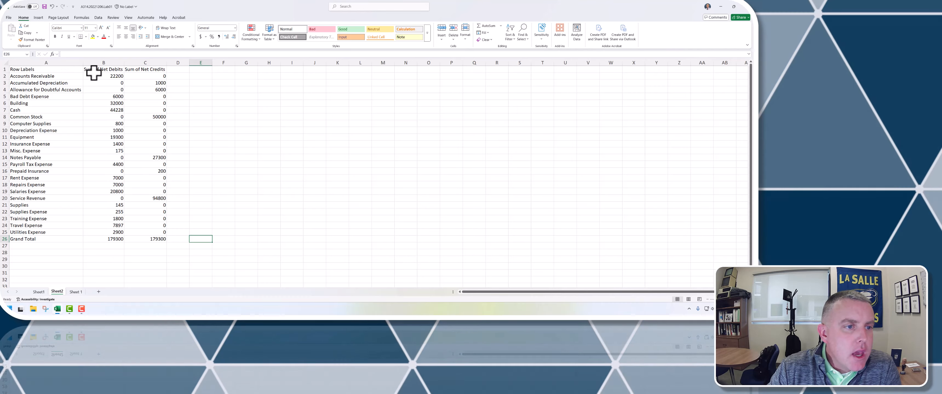
Format the amounts in B2:C26 as Accounting with a dollar symbol and 0 decimal places
drag(97, 76, 148, 238)
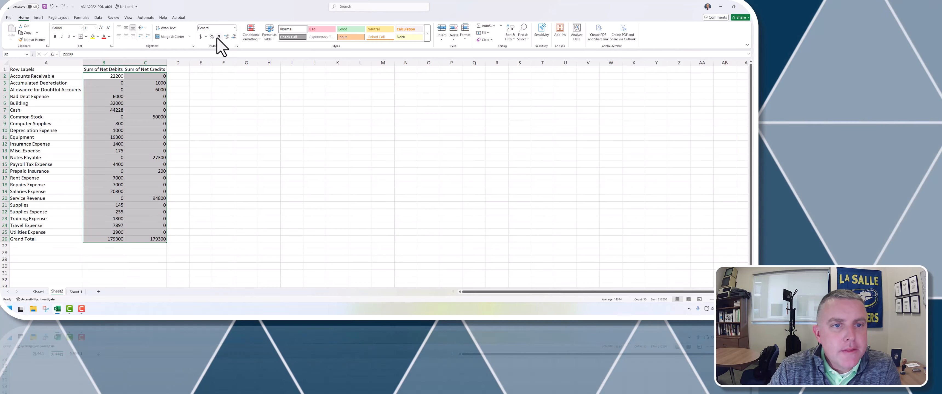
click(218, 37)
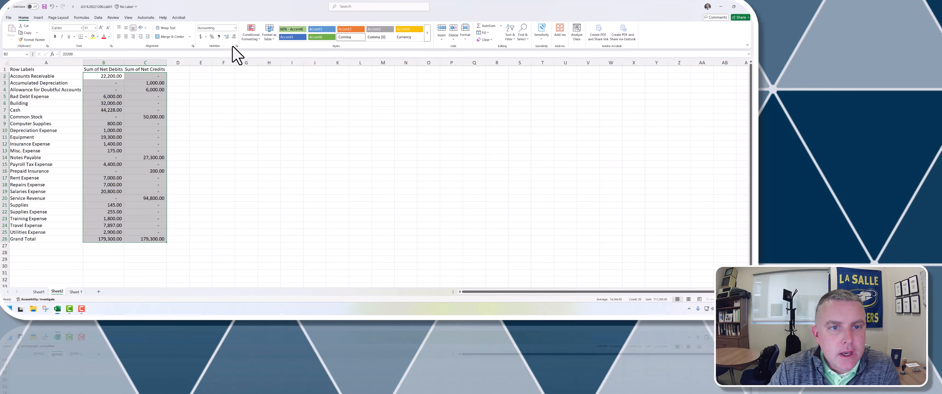
click(236, 46)
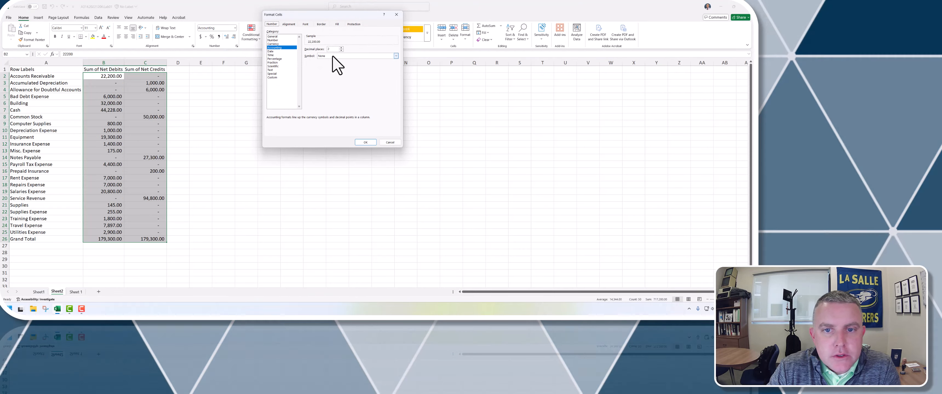
click(334, 56)
click(326, 63)
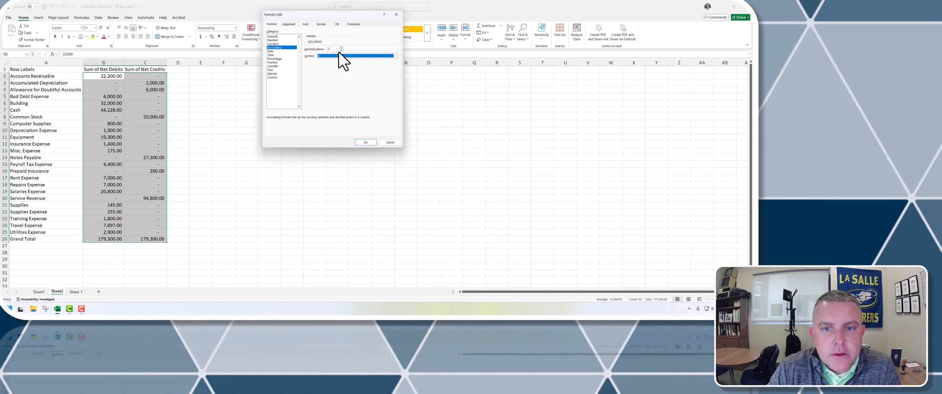
click(340, 50)
click(340, 50)
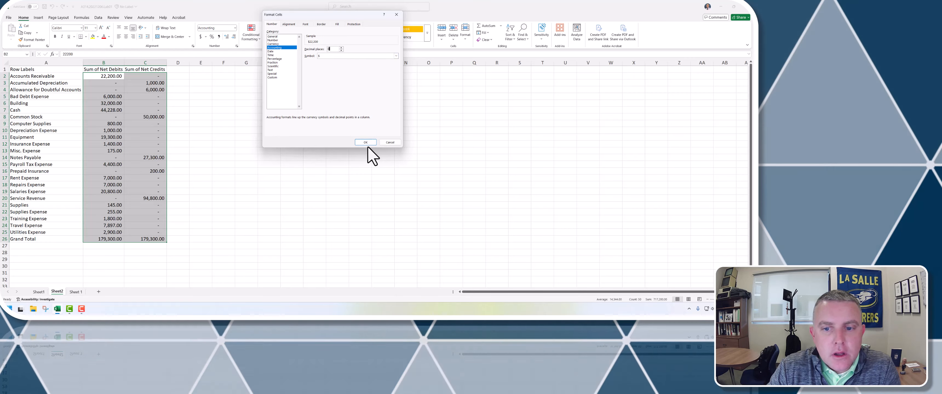
click(366, 142)
Make the Grand Total cells A26:C26 bold
click(4, 239)
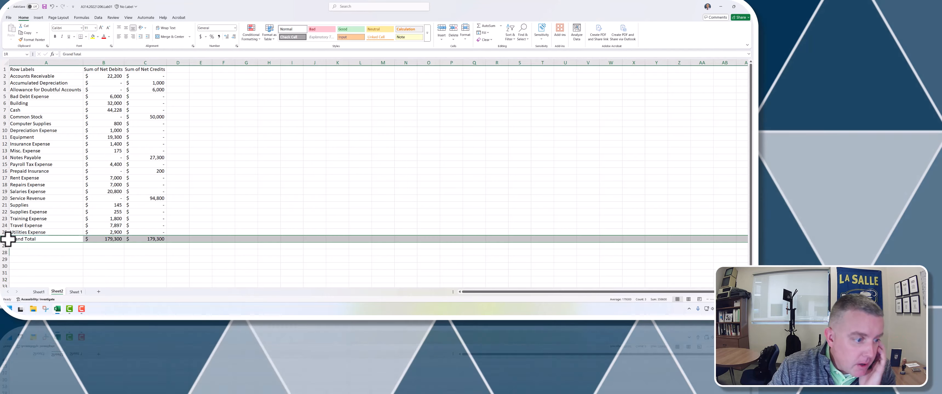
click(28, 239)
drag(28, 238, 158, 239)
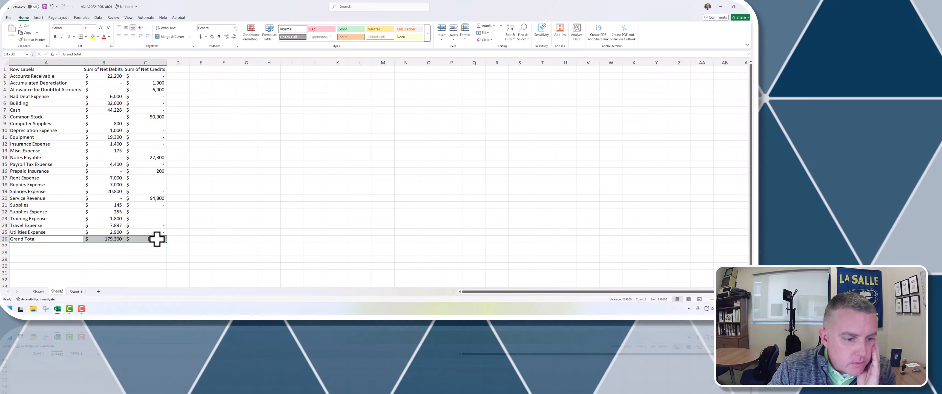
click(55, 36)
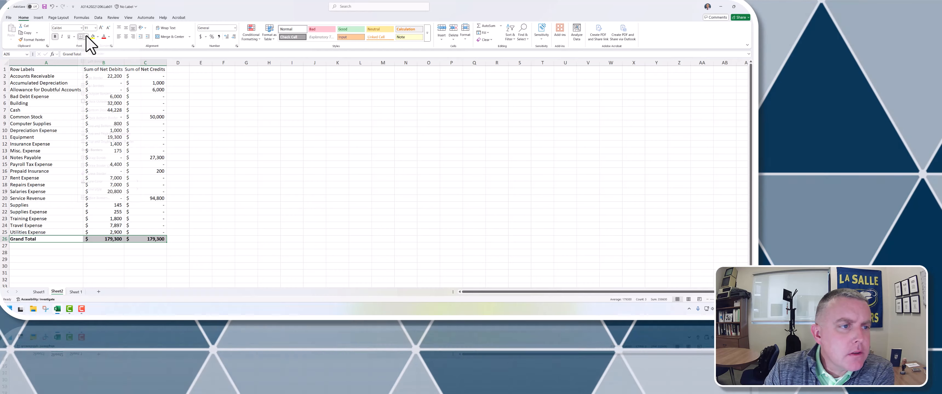
Apply a Top and Double Bottom Border to the Grand Total amounts in B26:C26
click(86, 36)
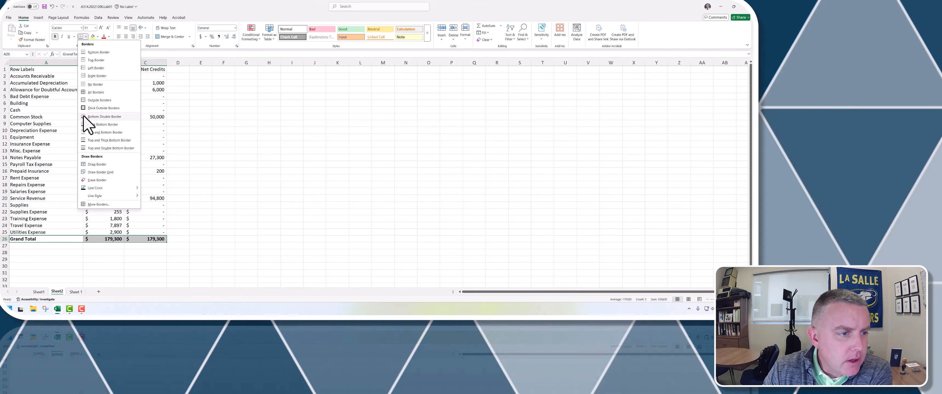
click(125, 295)
click(105, 240)
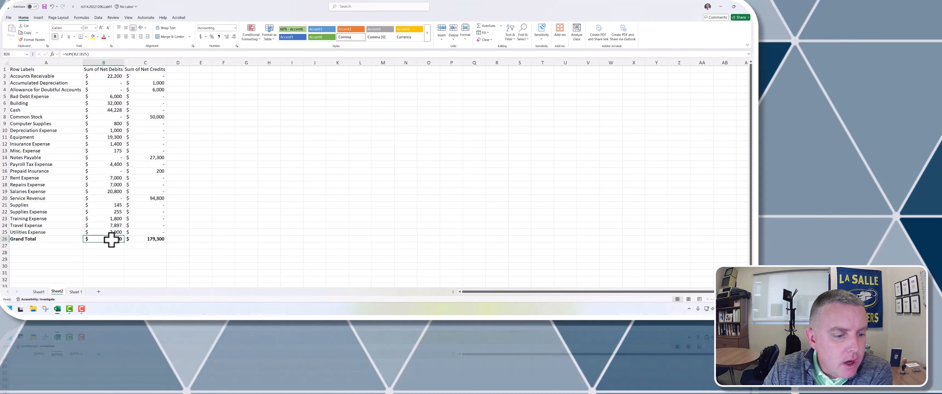
drag(112, 239, 132, 239)
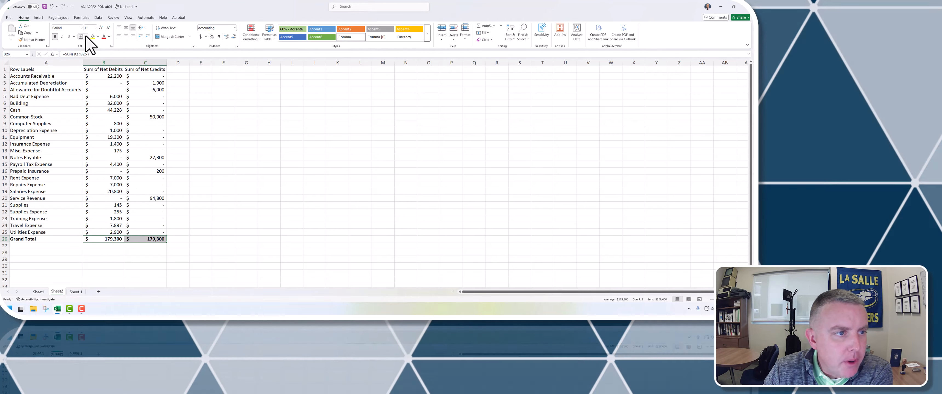
click(85, 37)
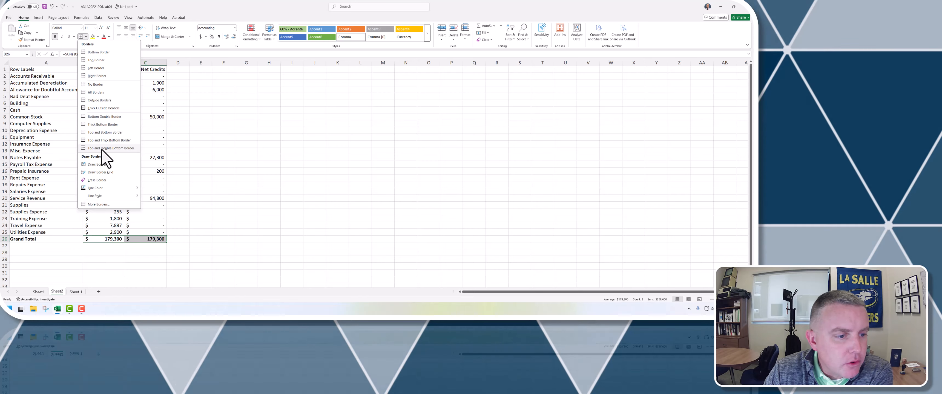
click(101, 148)
click(155, 267)
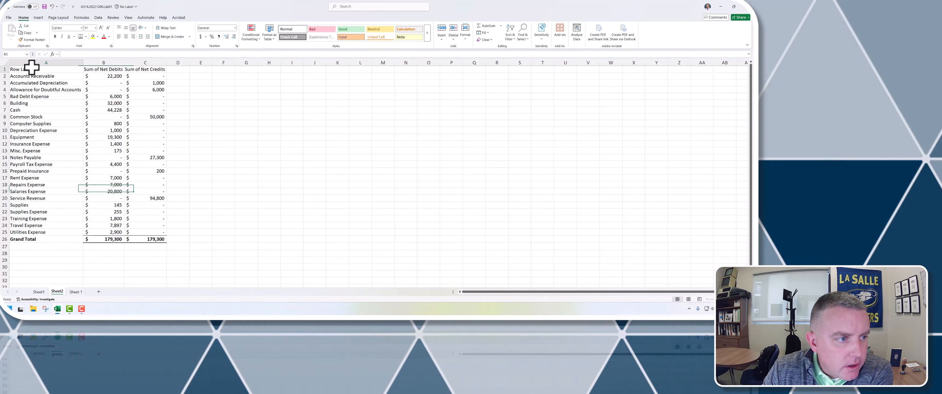
Make the column headings in A1:C1 bold
drag(32, 67, 141, 63)
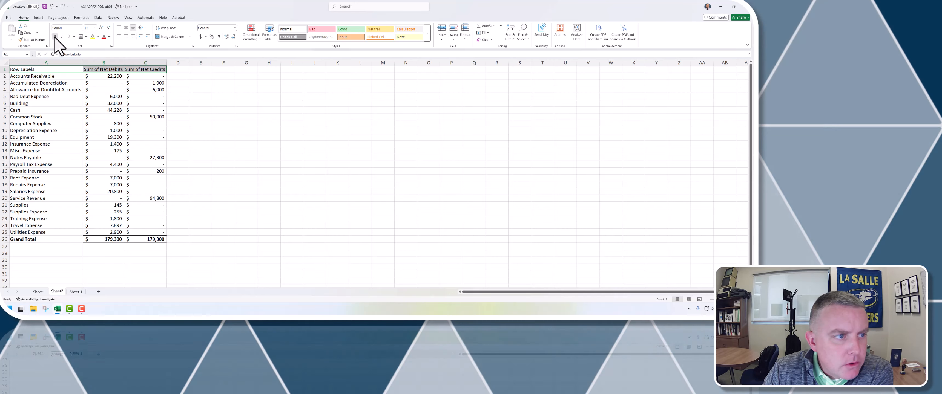
click(55, 36)
click(248, 95)
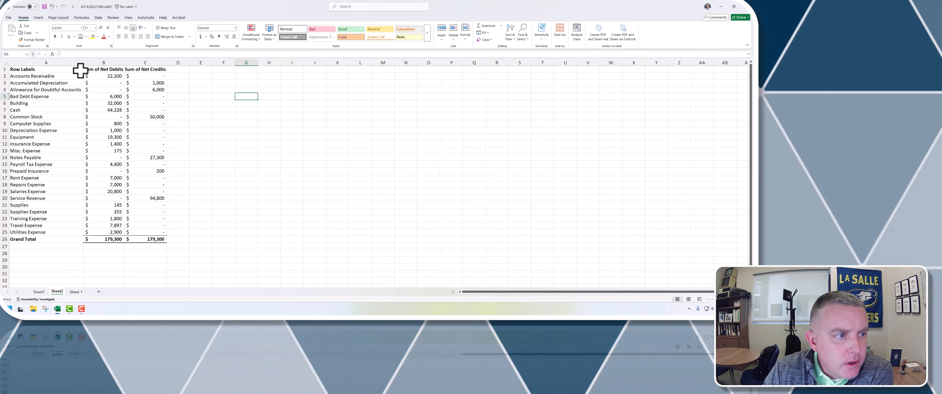
Apply a Bottom Border to the column headings in A1:C1
click(48, 69)
drag(48, 69, 143, 68)
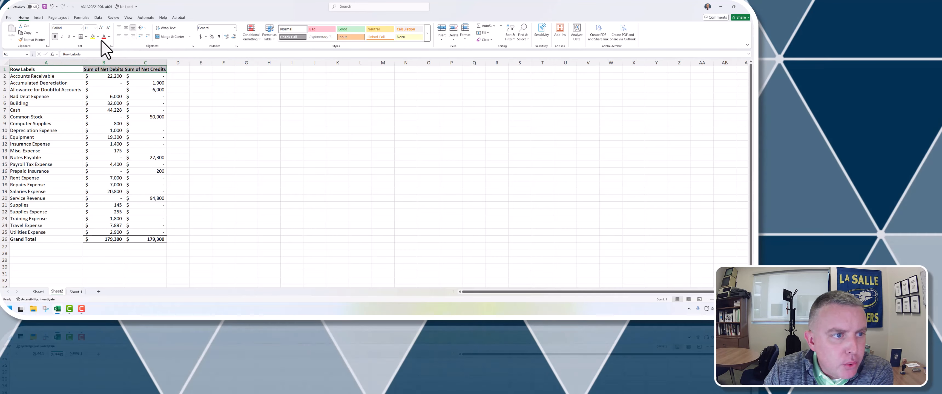
click(85, 35)
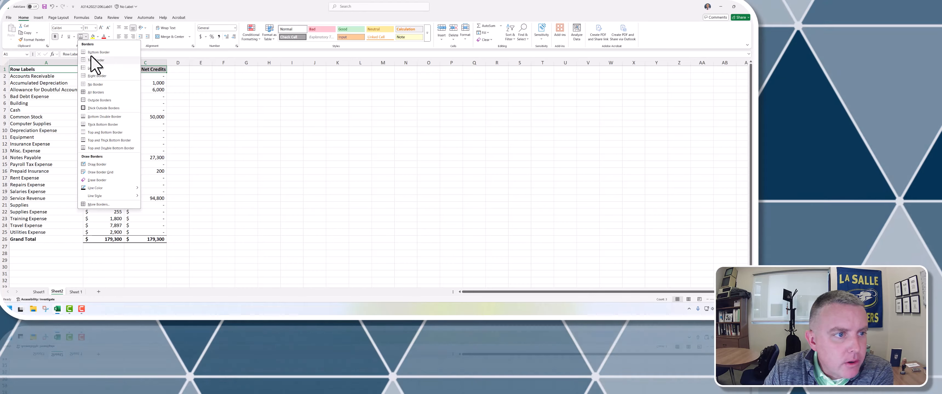
click(96, 52)
click(222, 102)
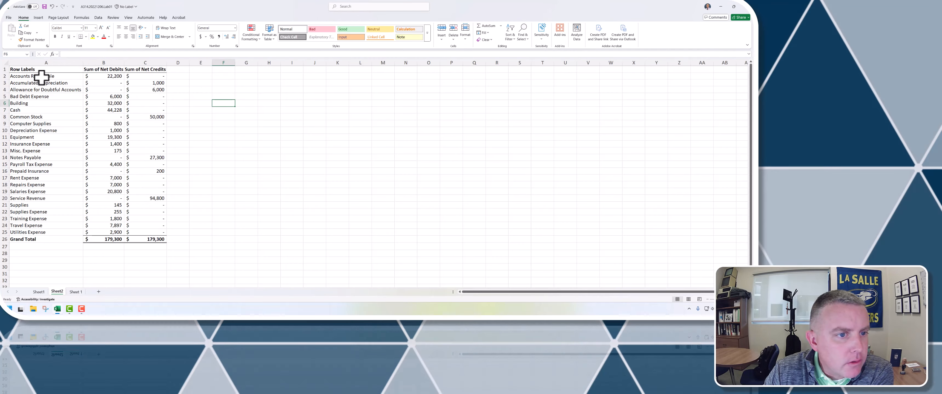
AutoFit the widths of columns B and C to their contents
double_click(123, 61)
double_click(167, 63)
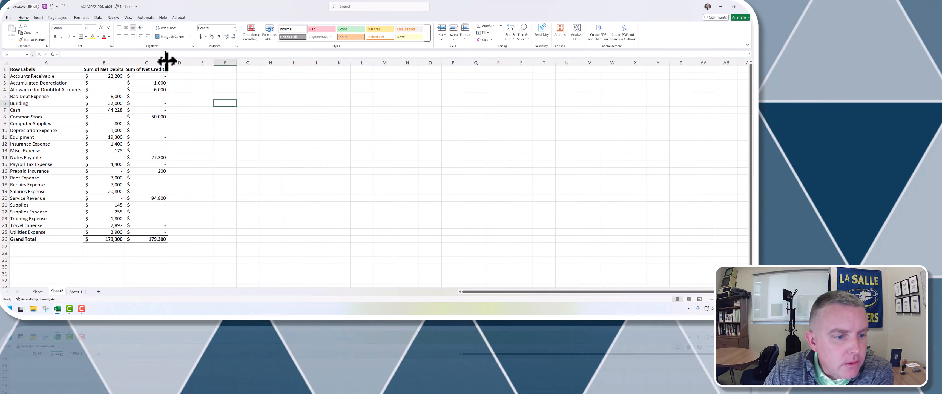
click(225, 249)
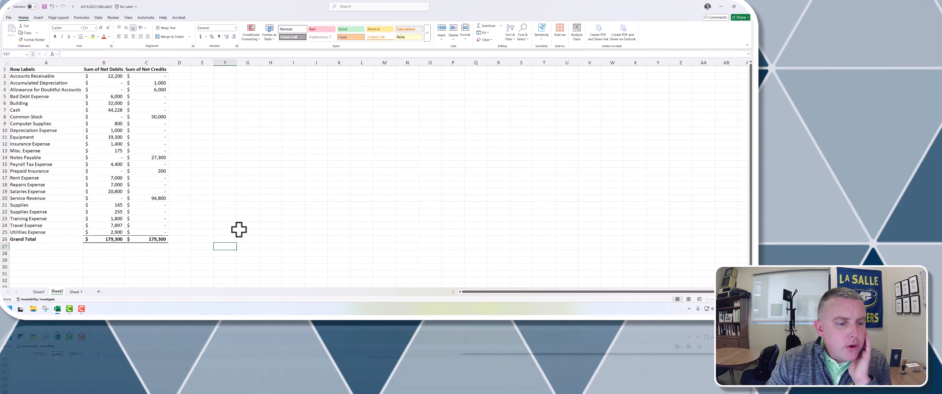
click(225, 179)
click(224, 189)
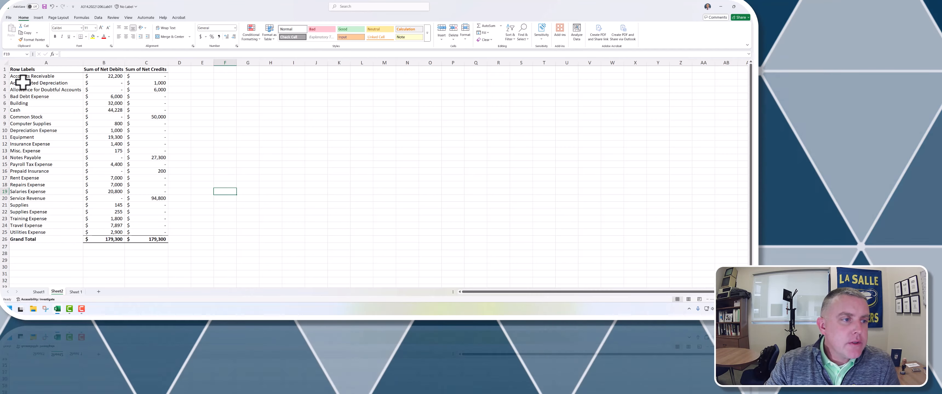
drag(22, 77, 146, 233)
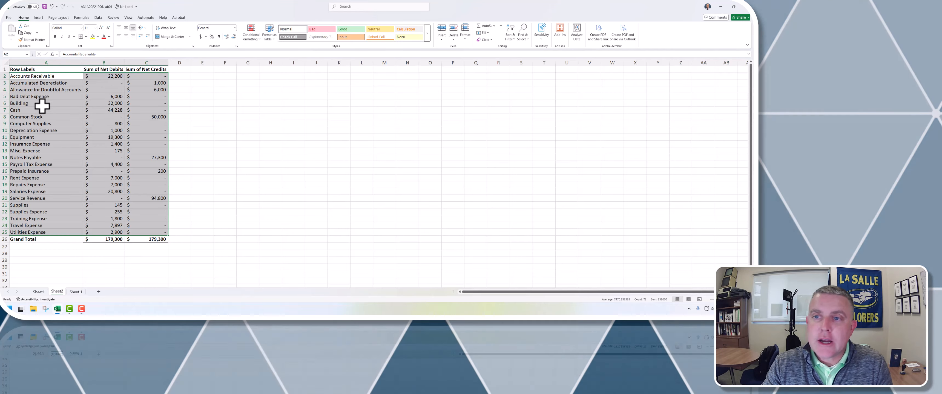
click(40, 124)
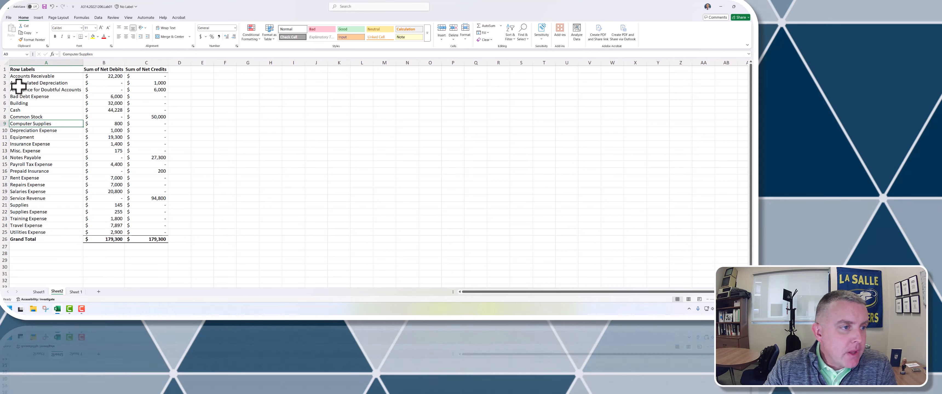
click(22, 76)
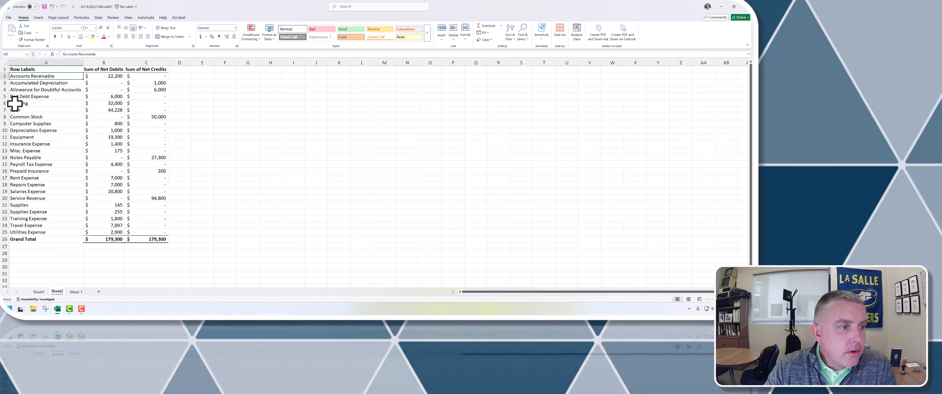
right_click(3, 97)
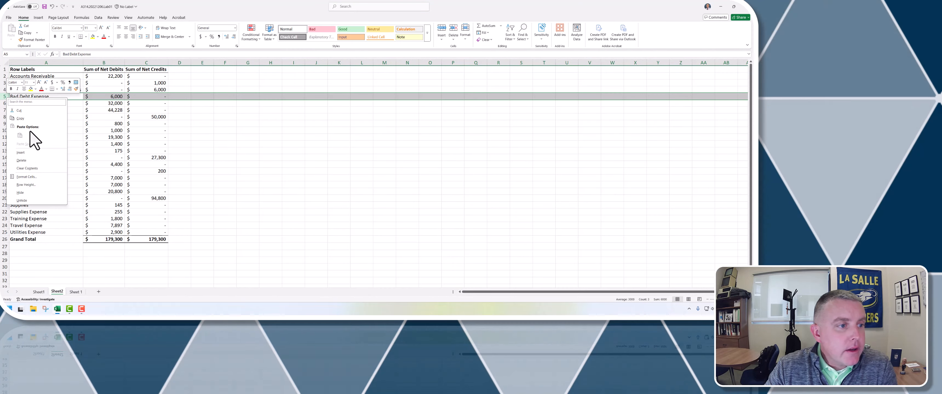
key(Escape)
click(33, 138)
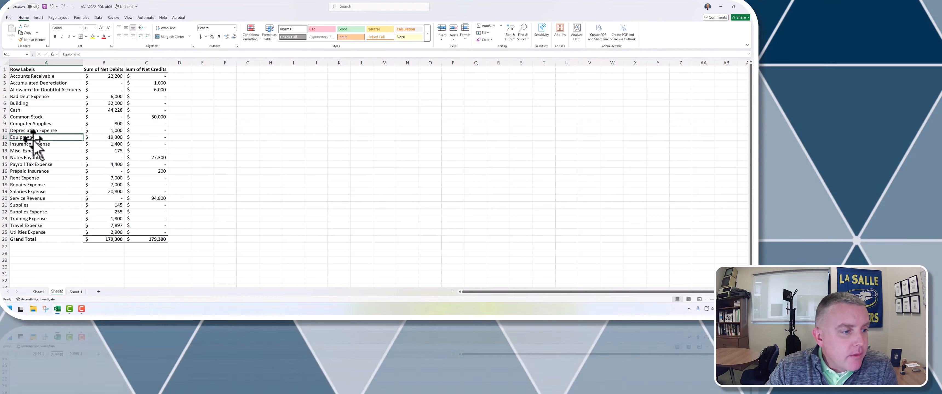
Cut the Allowance for Doubtful Accounts row and insert it above the Accumulated Depreciation row, directly below Accounts Receivable
click(12, 90)
click(11, 91)
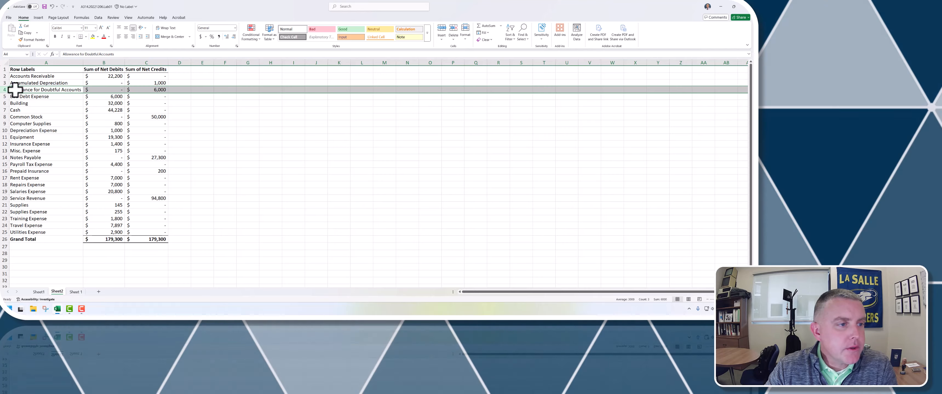
right_click(5, 91)
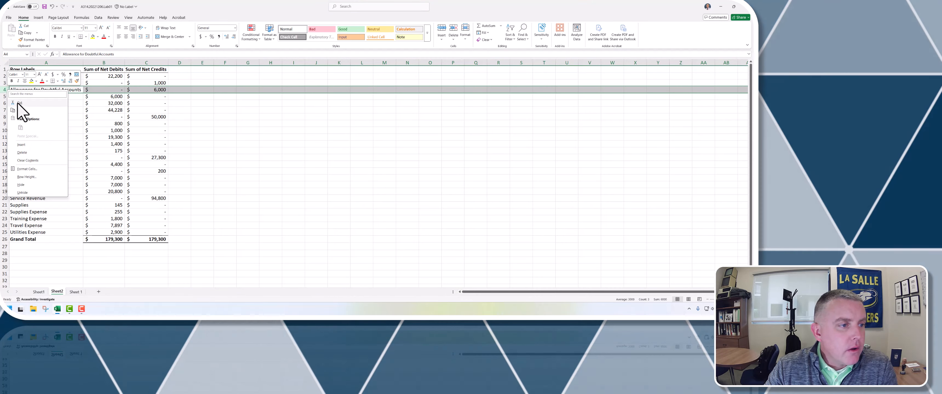
click(20, 102)
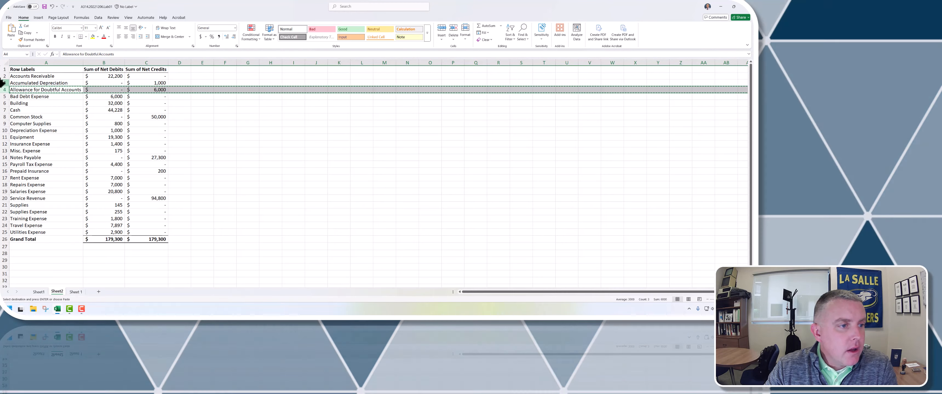
right_click(4, 83)
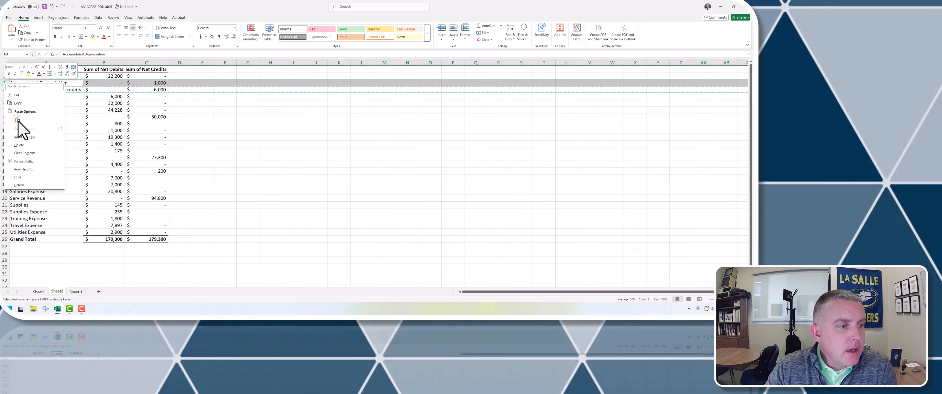
click(22, 137)
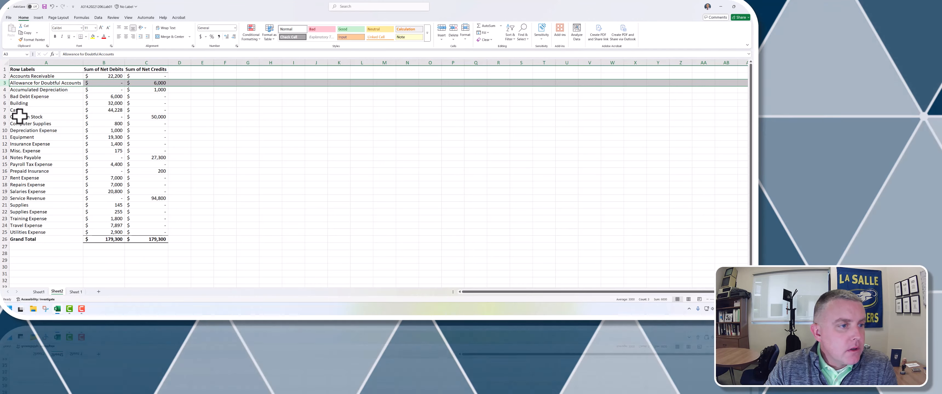
key(ctrl+z)
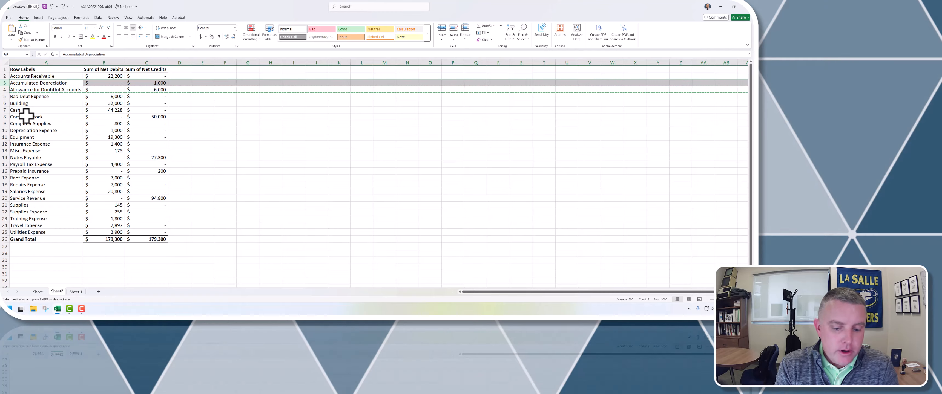
key(ctrl+shift+plus)
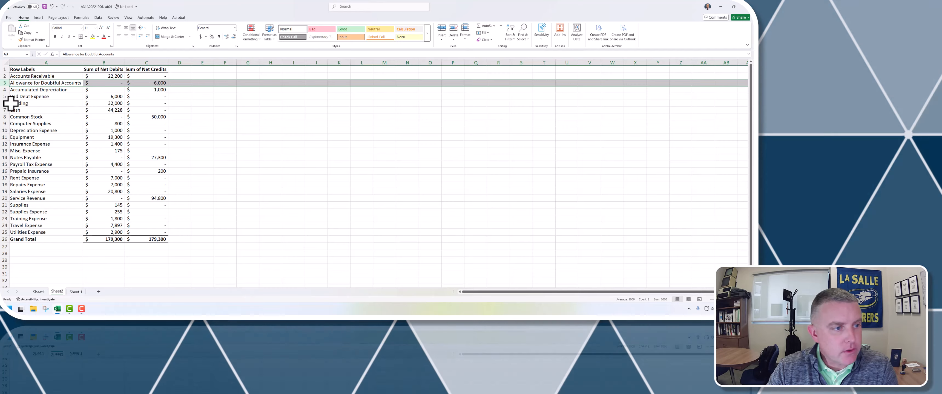
click(3, 90)
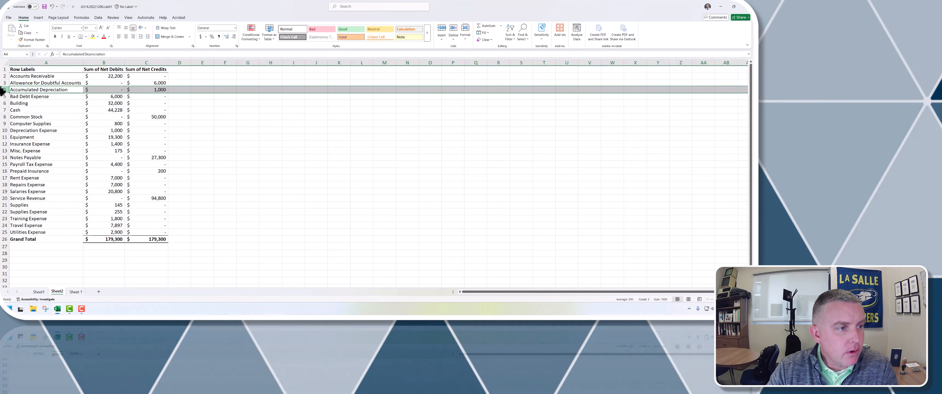
right_click(3, 90)
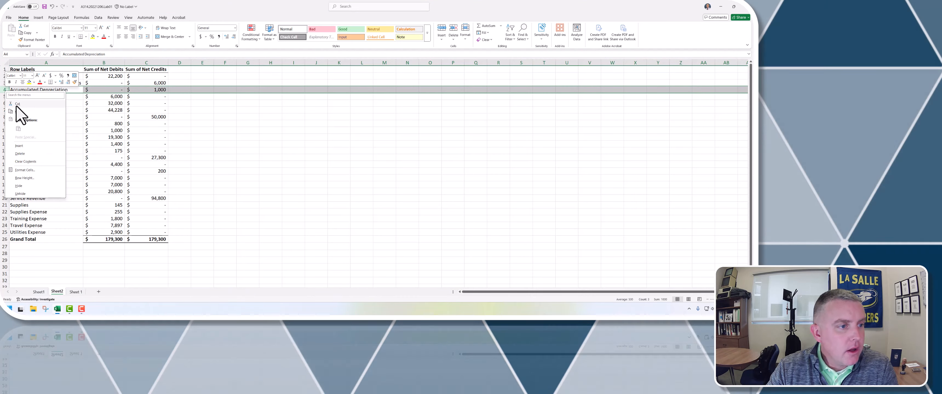
key(Escape)
right_click(3, 83)
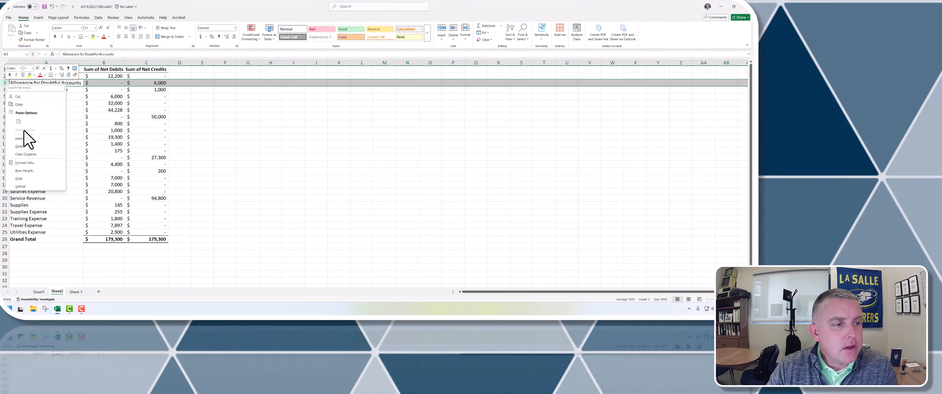
key(Escape)
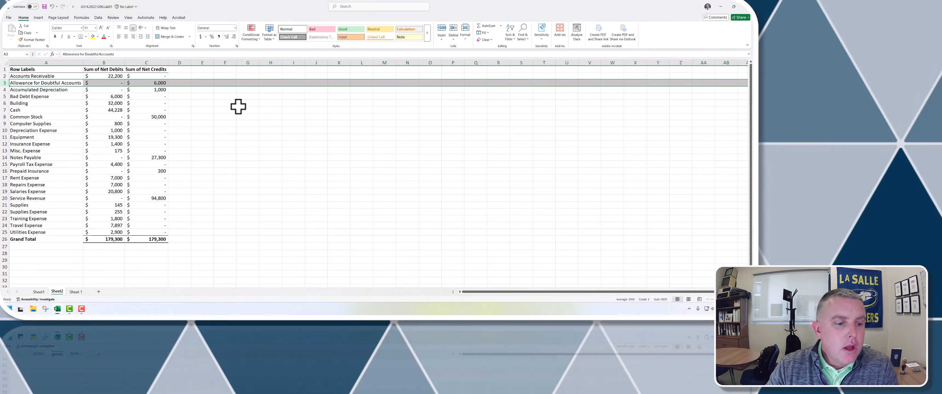